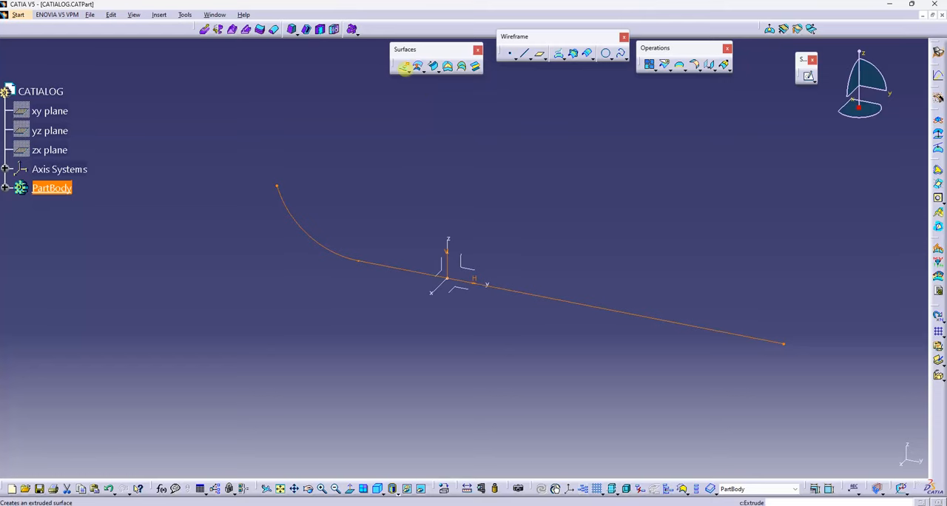
Step: Extrude the sketch profile into a surface 300 mm along the sketch normal with Mirrored Extent enabled
left_click(404, 66)
middle_click_drag(577, 201, 629, 302)
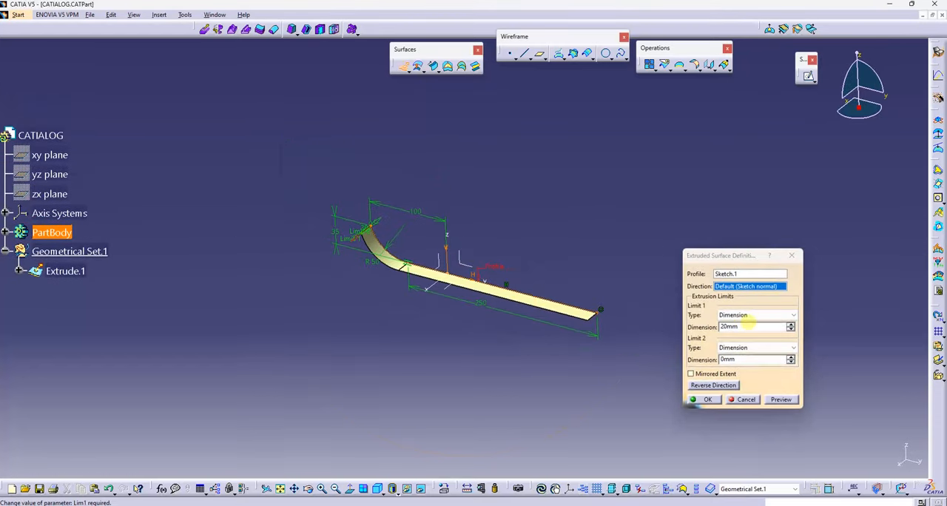
left_click(694, 326)
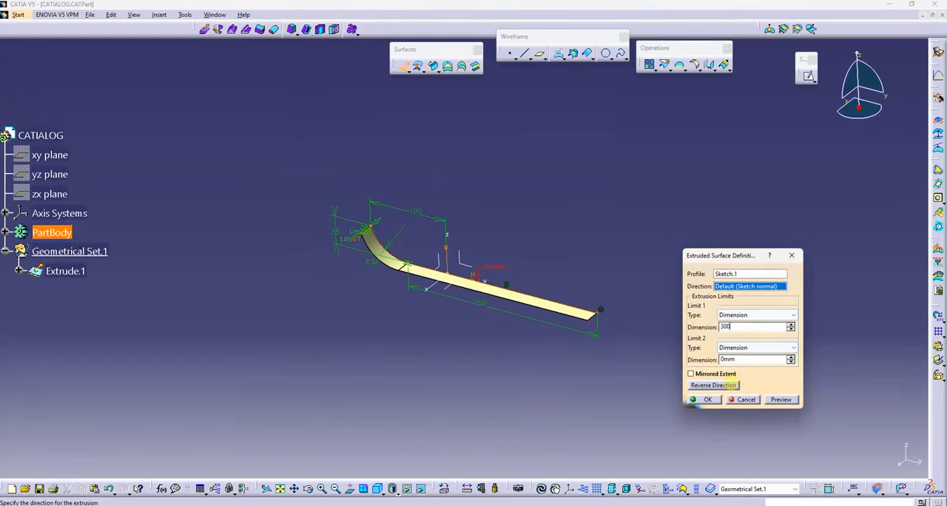
left_click(726, 385)
left_click(714, 373)
middle_click_drag(598, 326, 562, 314)
left_click(703, 399)
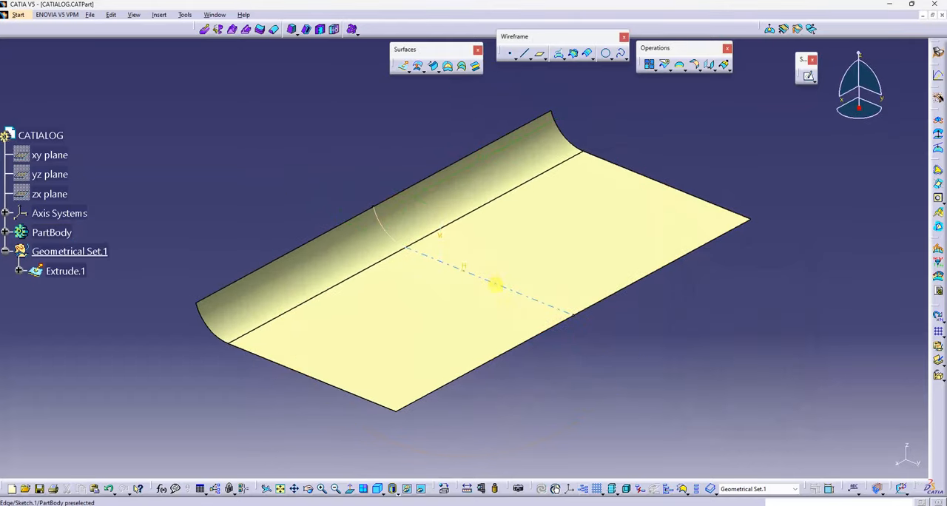
Step: Hide the profile sketch running across the middle of the extruded surface
right_click(495, 282)
left_click(493, 395)
middle_click_drag(493, 395, 557, 334)
middle_click_drag(501, 281, 580, 267)
Step: Start a sketch on the flat face and place a point 25 mm from the short edge on the positive horizontal side
left_click(809, 76)
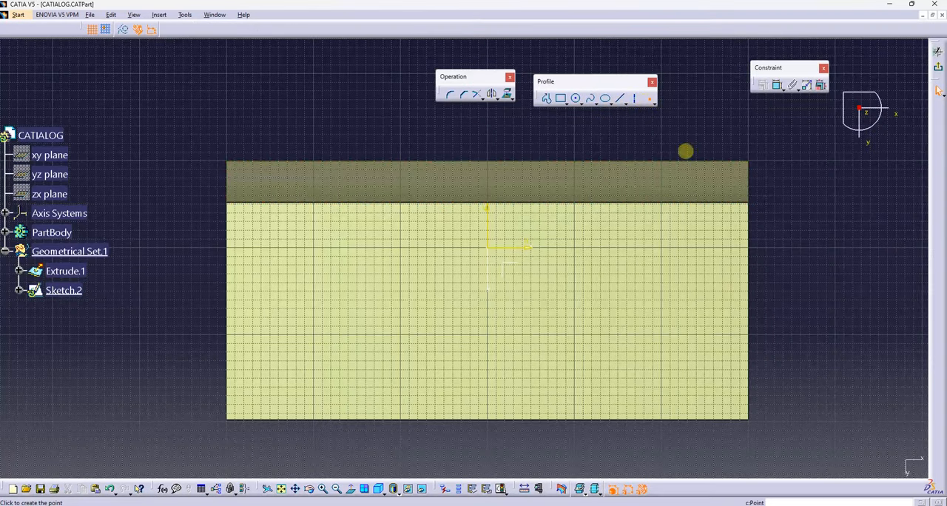
left_click(721, 293)
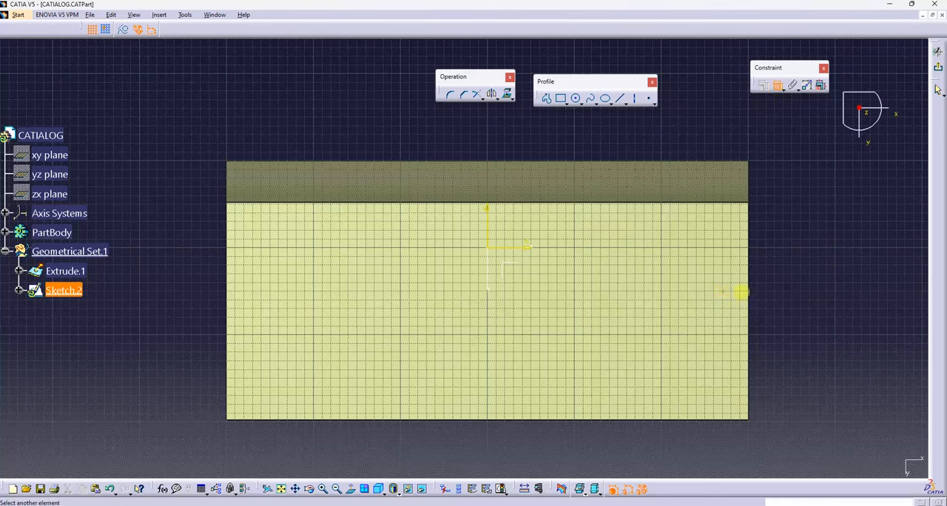
left_click(748, 292)
left_click(735, 439)
double_click(735, 439)
type("25mm")
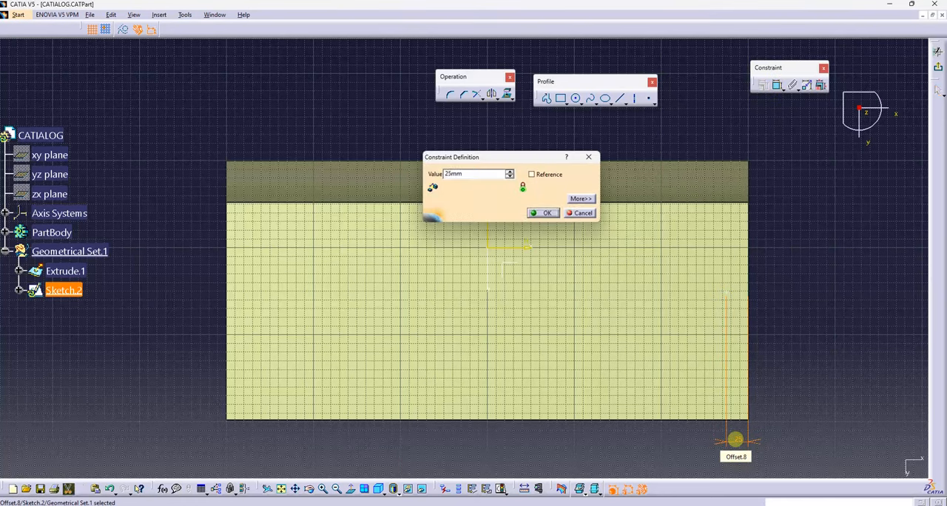
key("Return")
Step: Add a second point beside the opposite short edge and constrain it 25 mm from that edge
left_click(649, 98)
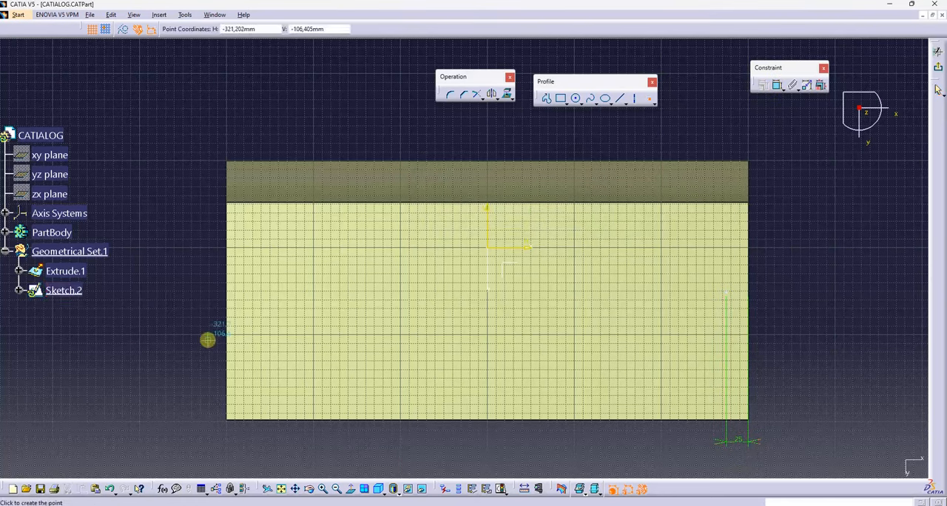
left_click(781, 95)
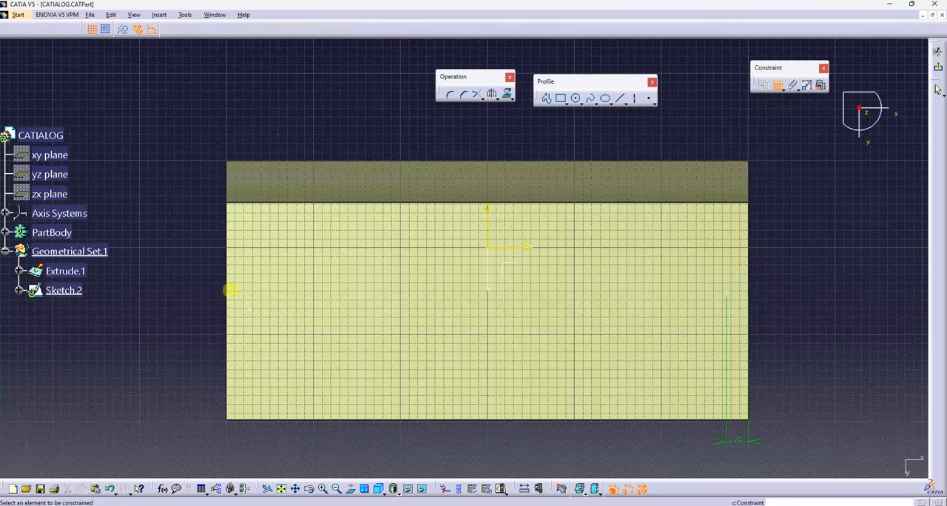
left_click(232, 290)
left_click(258, 113)
double_click(258, 112)
key("Return")
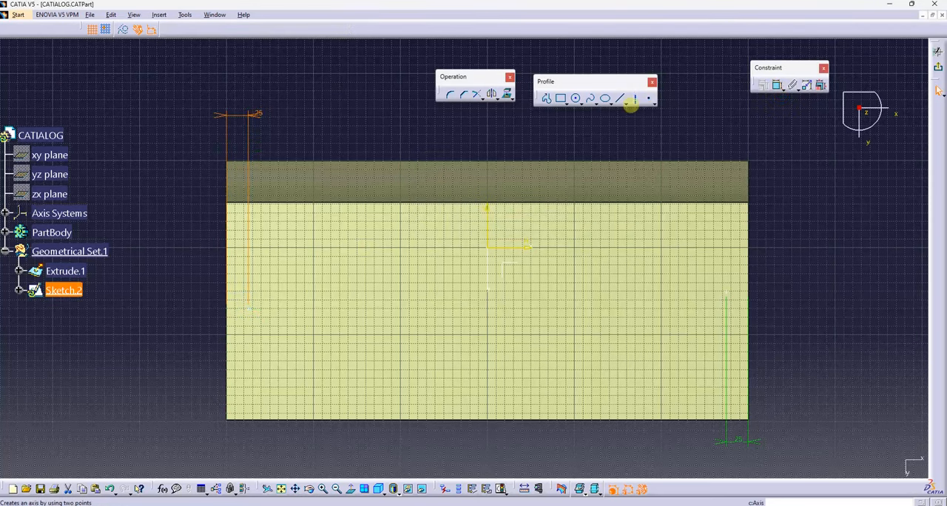
Step: Add a third point near the middle of the flat face's long outer edge, constrain it 25 mm from that edge, and exit the sketch
left_click(527, 419)
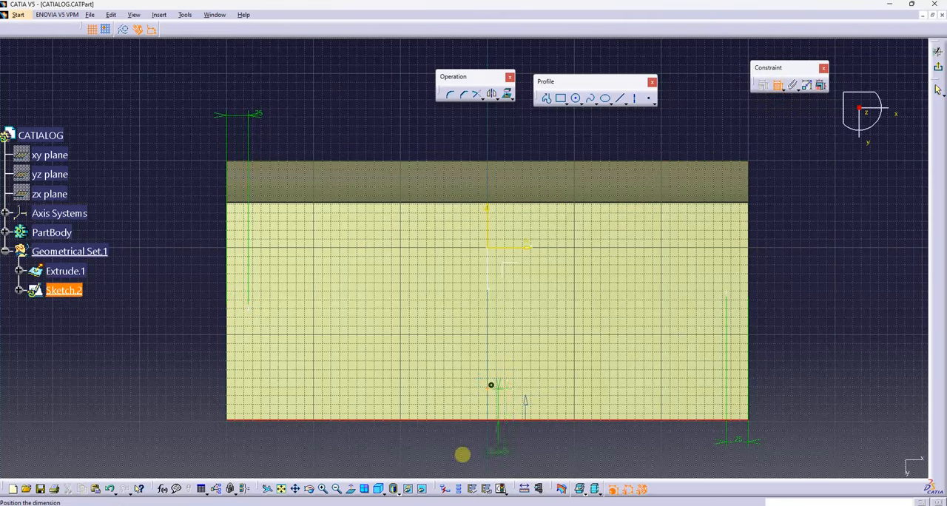
left_click(193, 406)
double_click(191, 410)
type("25")
key("Return")
left_click(819, 276)
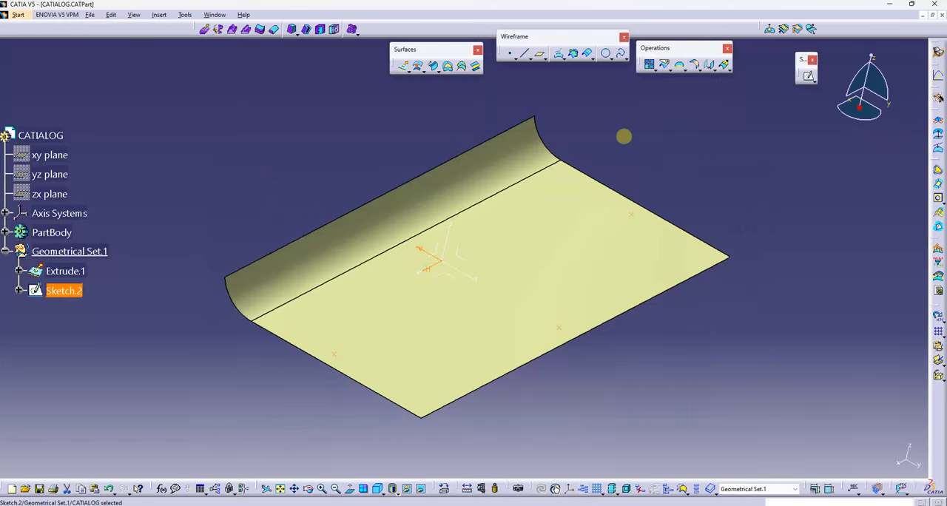
left_click(624, 136)
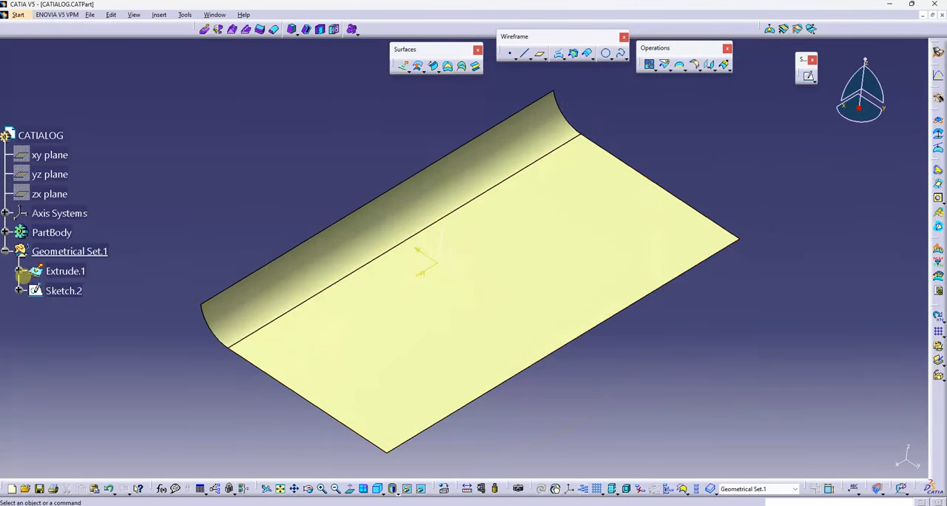
Step: Reopen Sketch.2 and make Point.1 an output feature
left_click(19, 291)
left_click(32, 330)
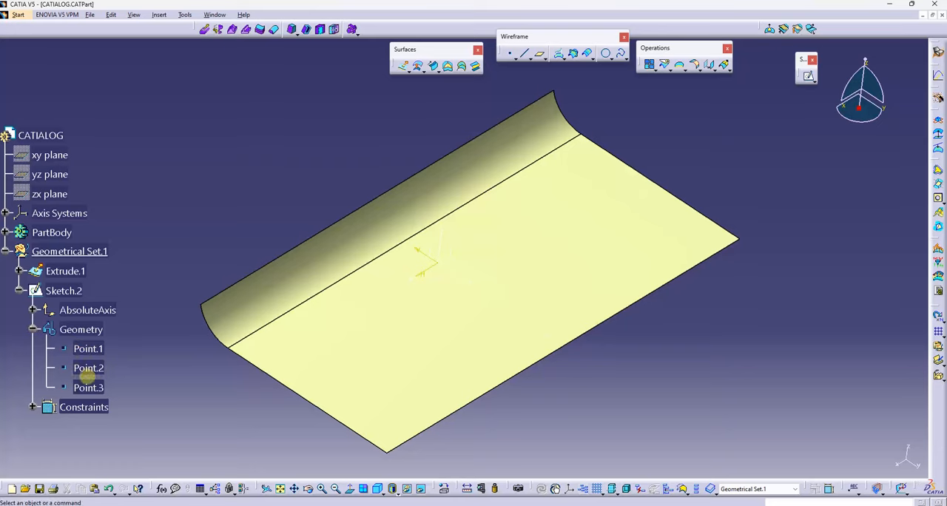
double_click(64, 290)
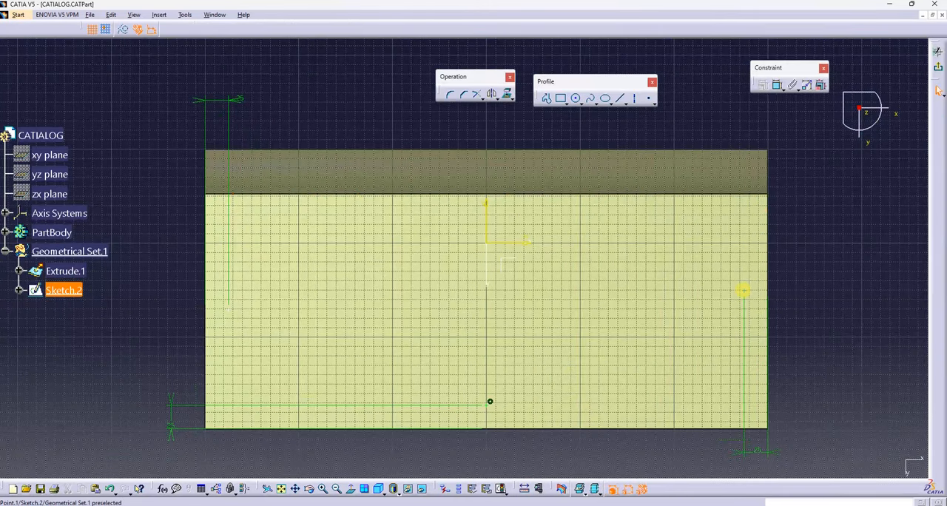
right_click(743, 291)
mouse_move(784, 441)
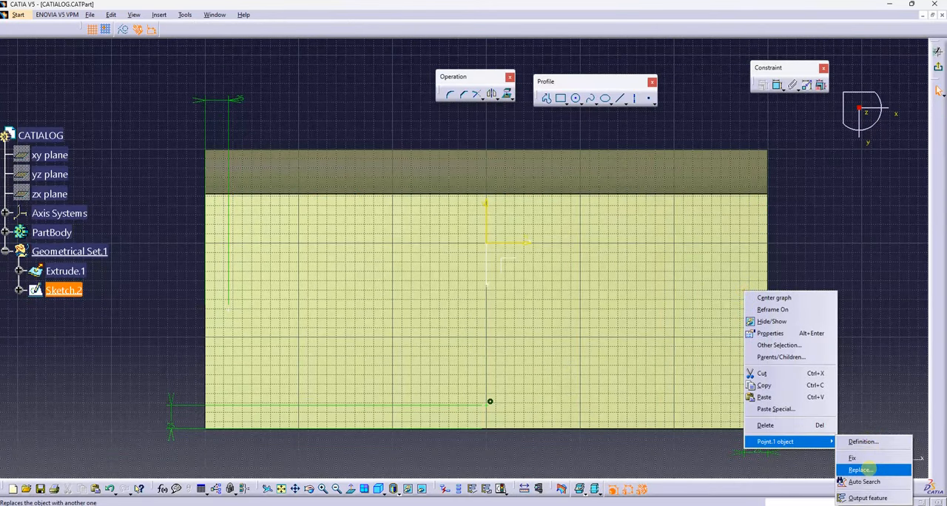
left_click(866, 498)
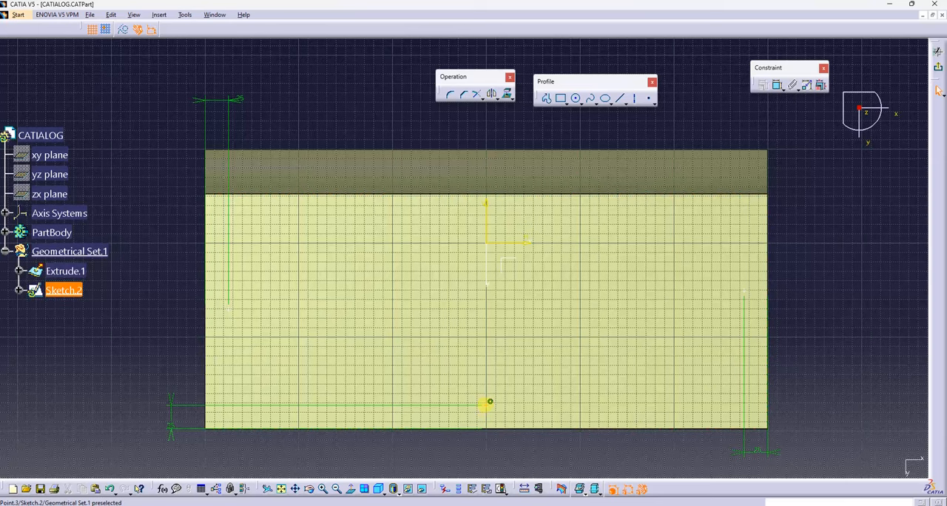
Step: Make Point.3 and Point.2 output features of the sketch as well
right_click(490, 402)
mouse_move(534, 397)
left_click(612, 454)
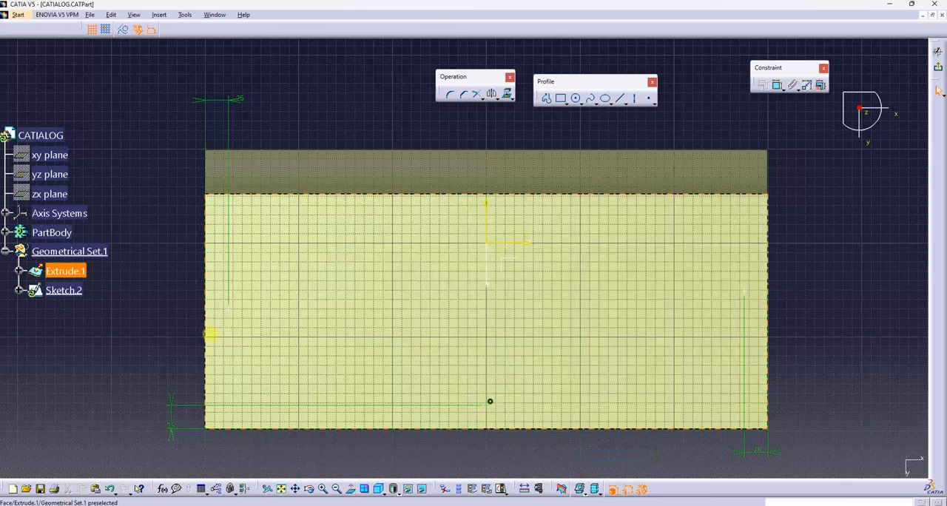
right_click(232, 310)
mouse_move(282, 462)
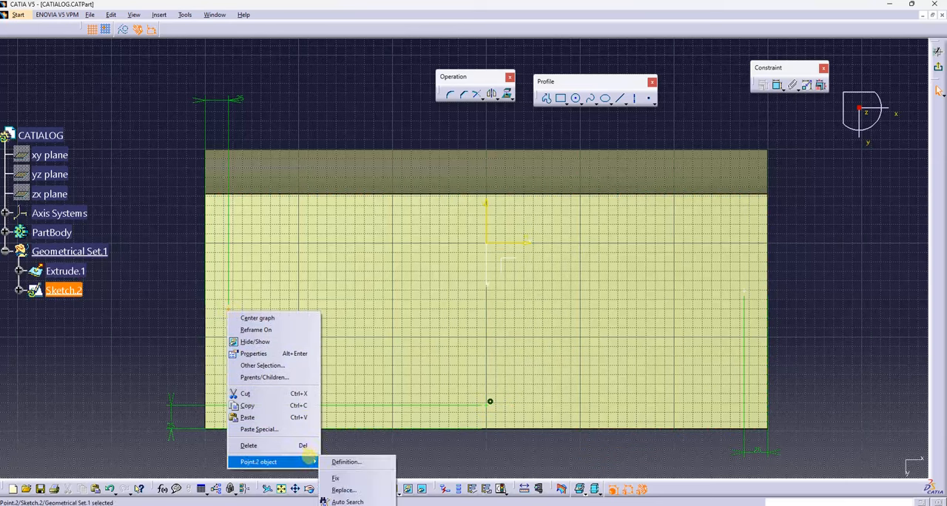
left_click(354, 505)
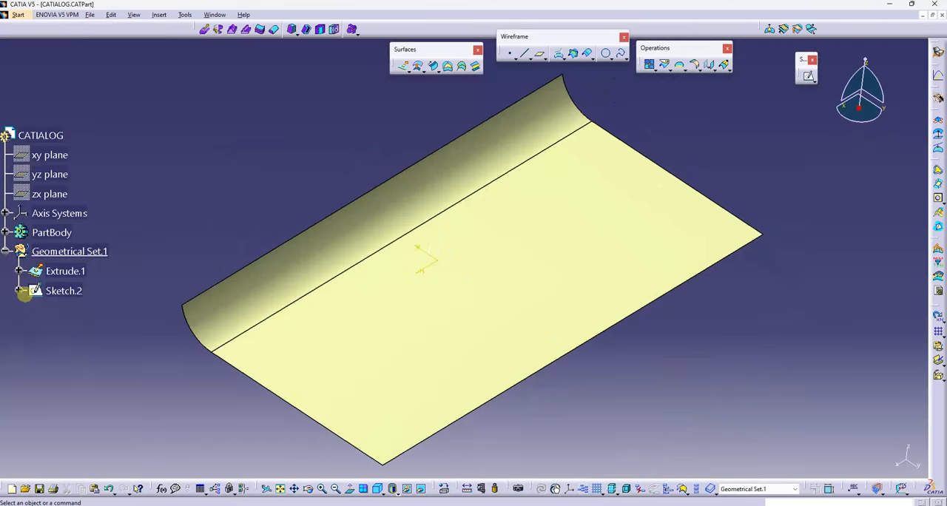
Step: Expand Sketch.2 and its Outputs in the specification tree to review the output points
left_click(20, 292)
left_click(32, 426)
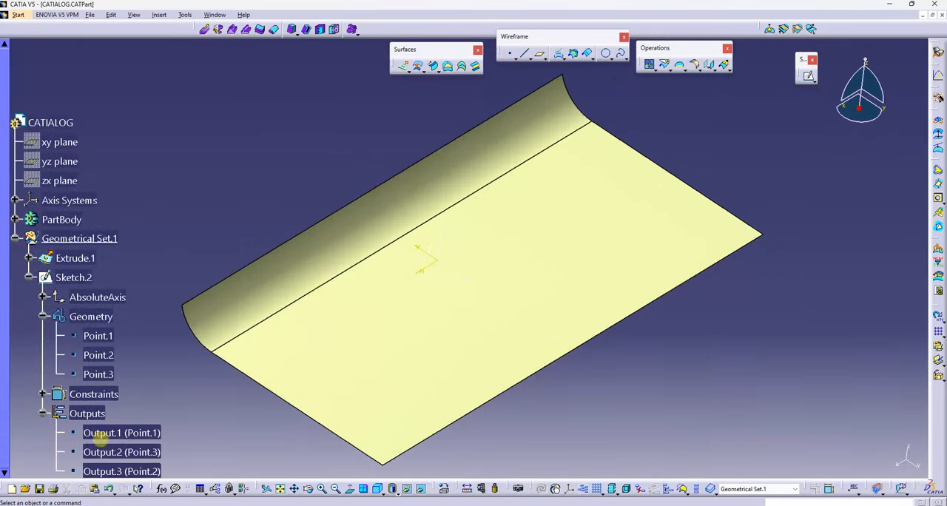
middle_click_drag(561, 376, 534, 220)
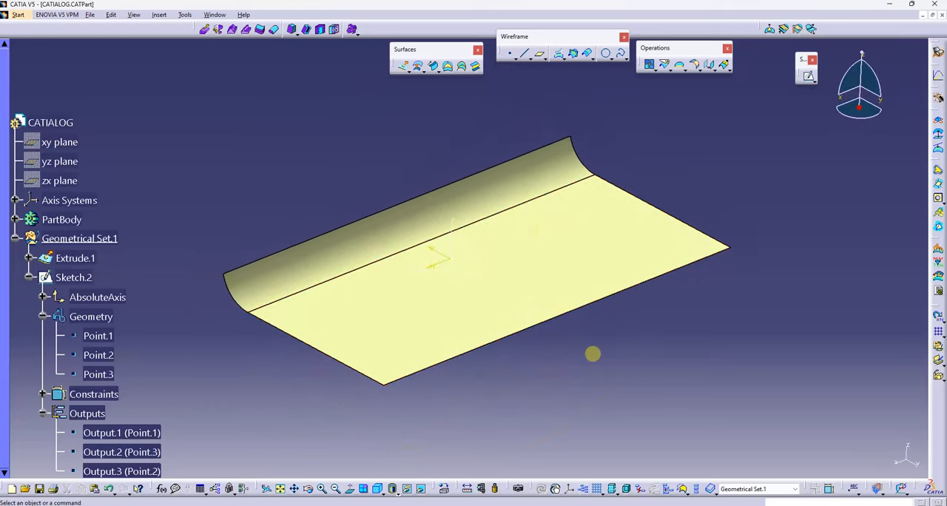
middle_click_drag(556, 281, 552, 271)
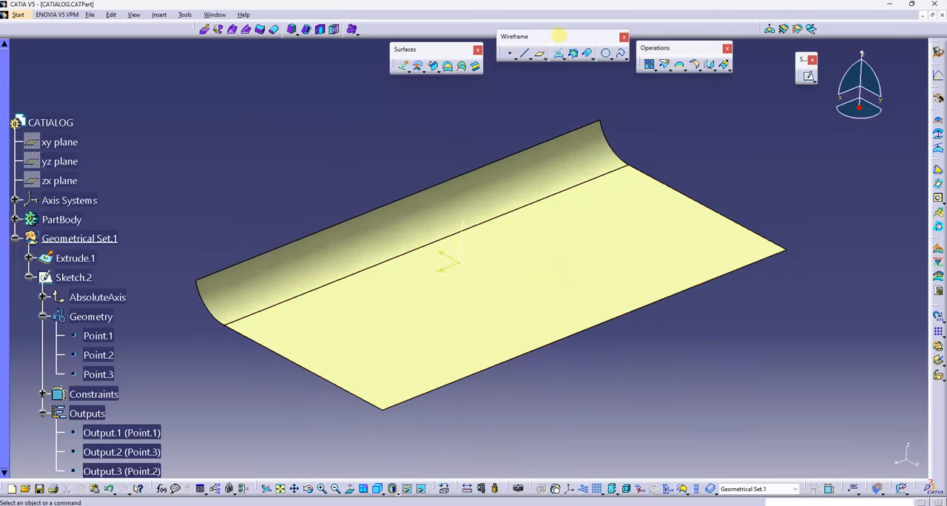
Step: Create an isoparametric curve on Extrude.1 through Output.3 (Point.2), running across the flat and curved faces
left_click_drag(558, 35, 552, 51)
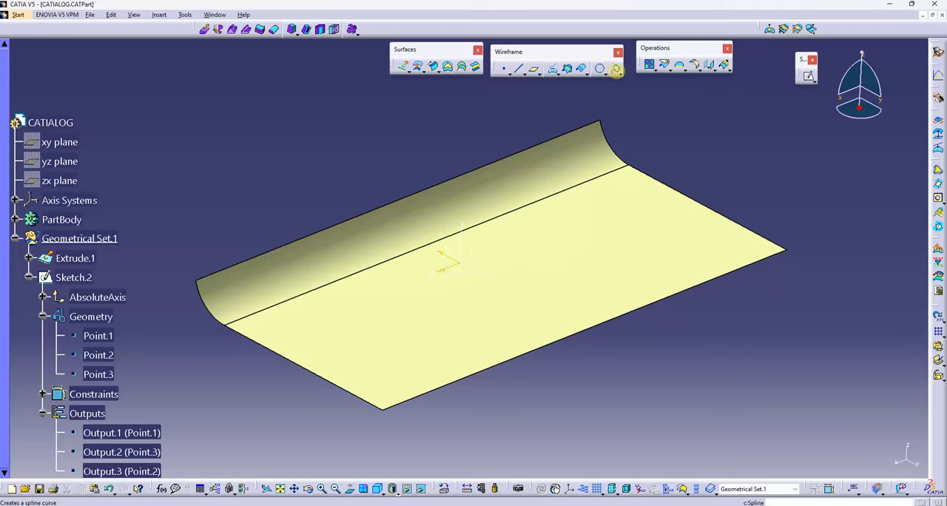
left_click(616, 71)
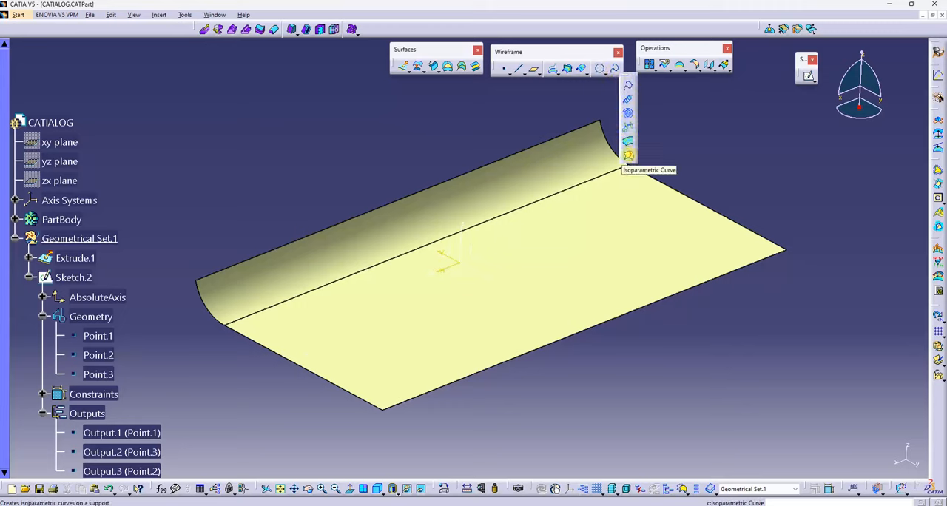
left_click(651, 215)
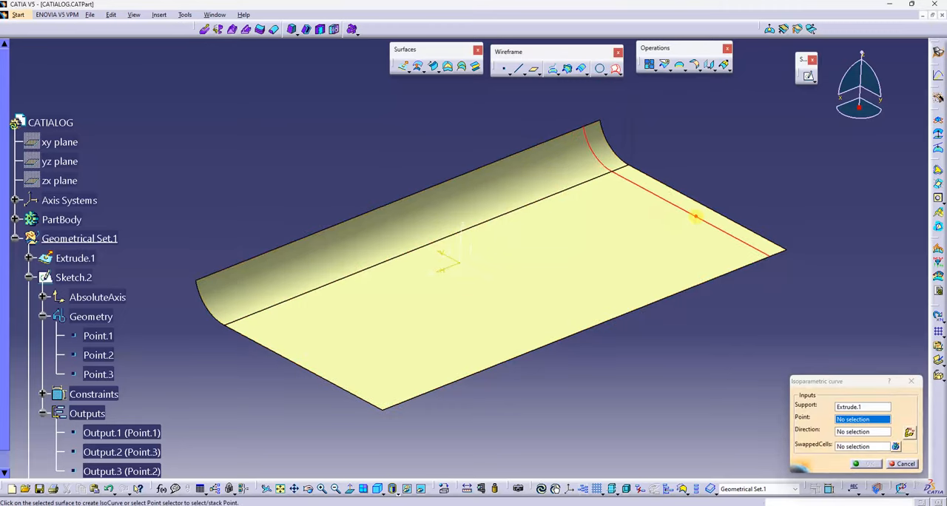
left_click(689, 213)
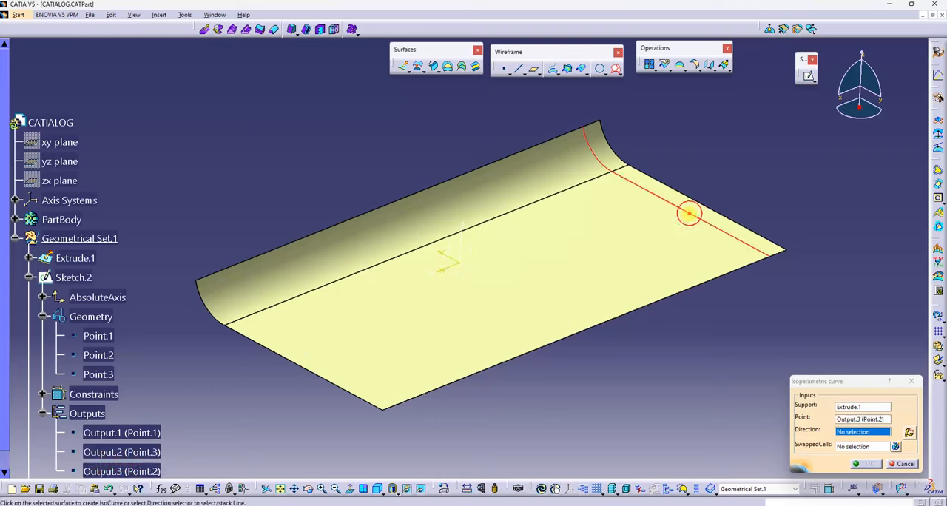
left_click(688, 213)
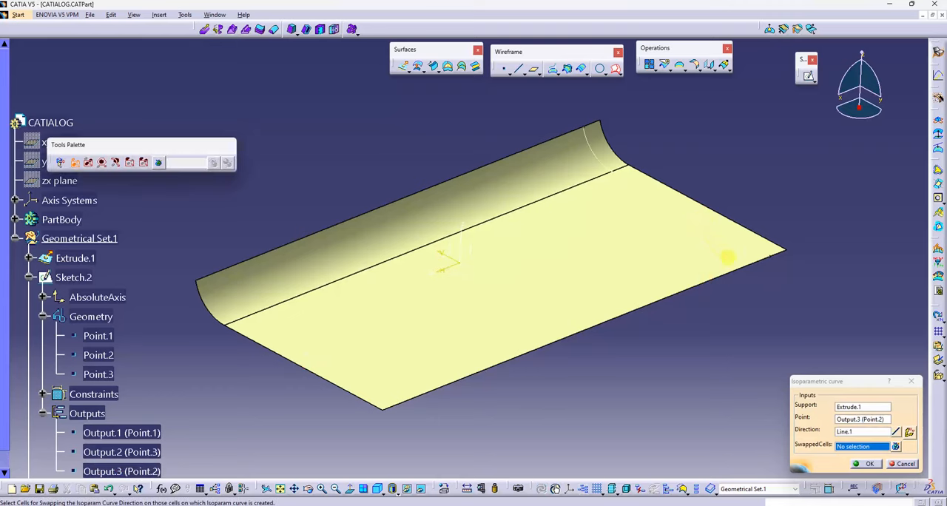
left_click(858, 463)
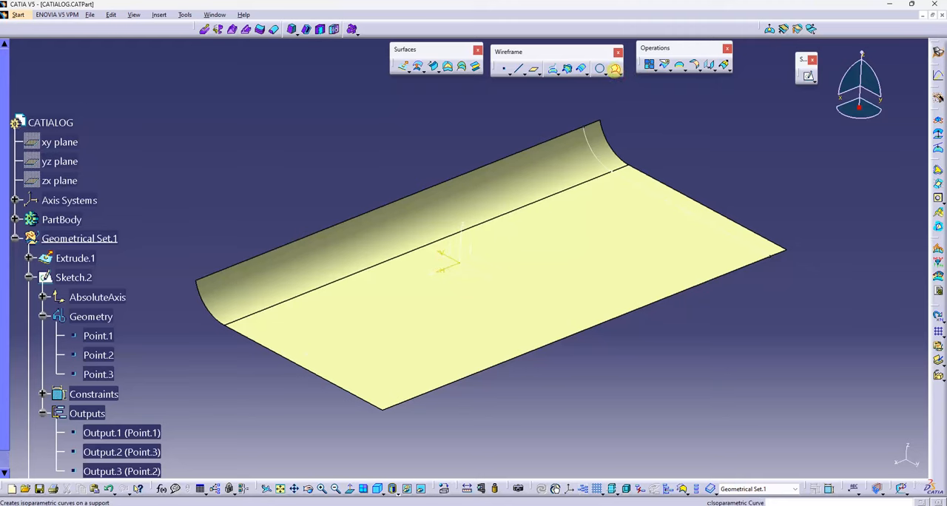
Step: Create an isoparametric curve on Extrude.1 through Output.2 (Point.3), parallel to the long outer edge
left_click(615, 68)
left_click(516, 296)
left_click(570, 320)
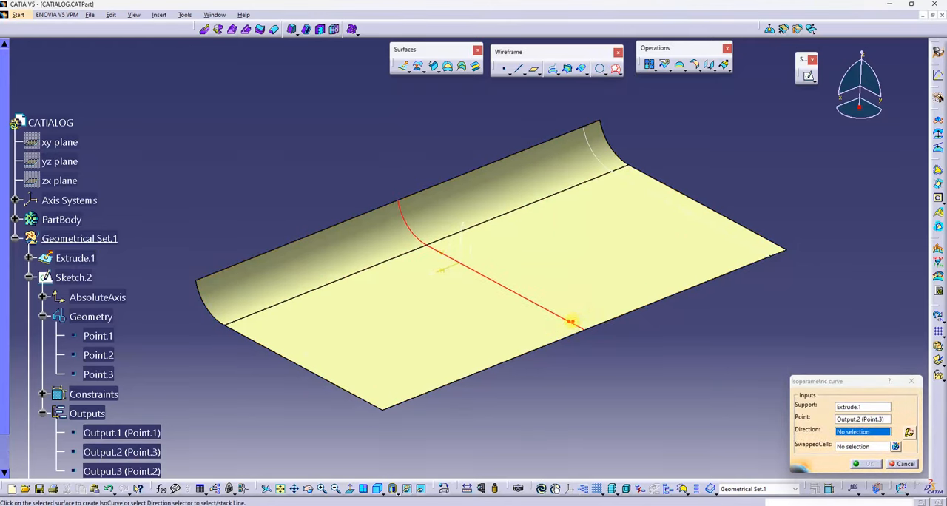
left_click(566, 323)
left_click(867, 464)
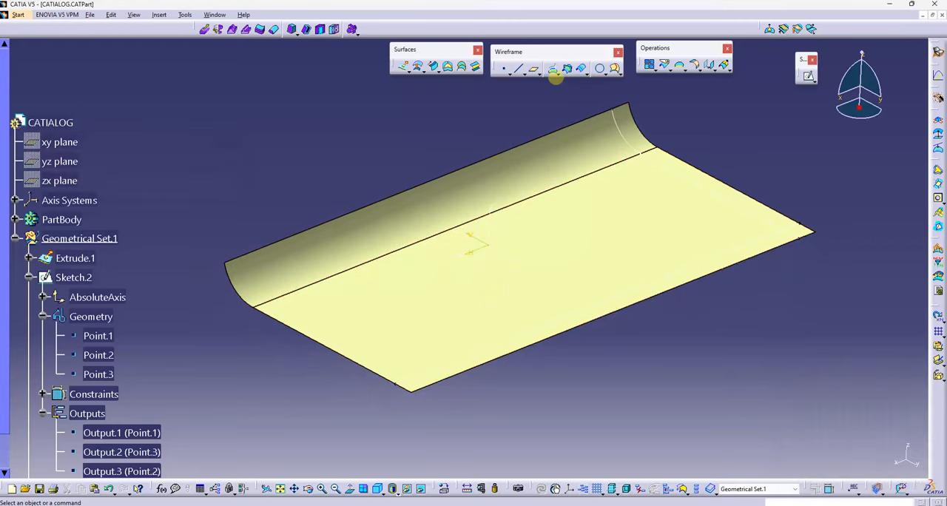
Step: Create an isoparametric curve on Extrude.1 through Output.1 (Point.1), running across the flat and curved faces
left_click(614, 69)
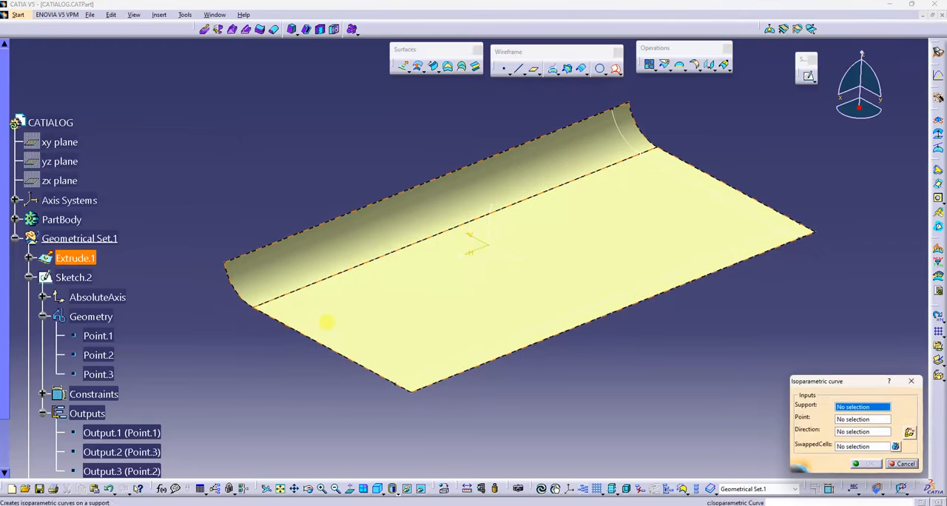
left_click(328, 320)
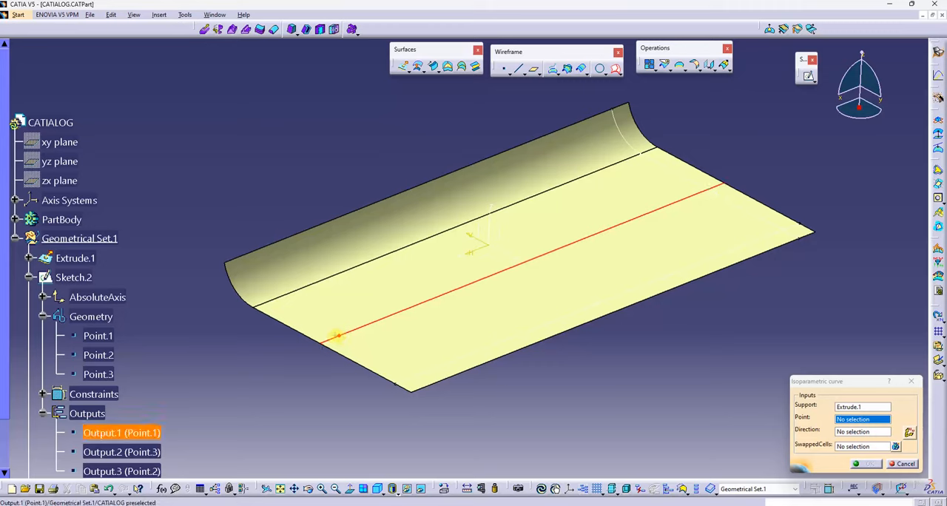
left_click(348, 344)
left_click(381, 359)
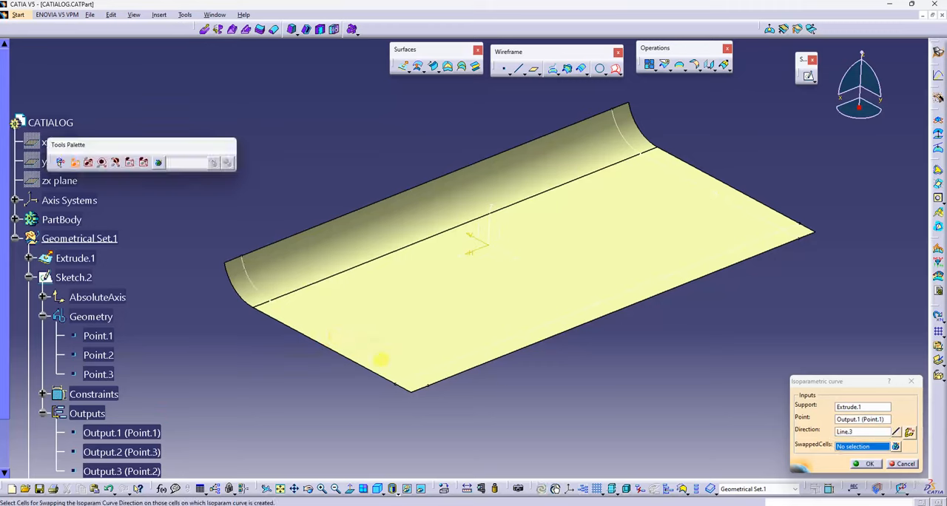
left_click(861, 464)
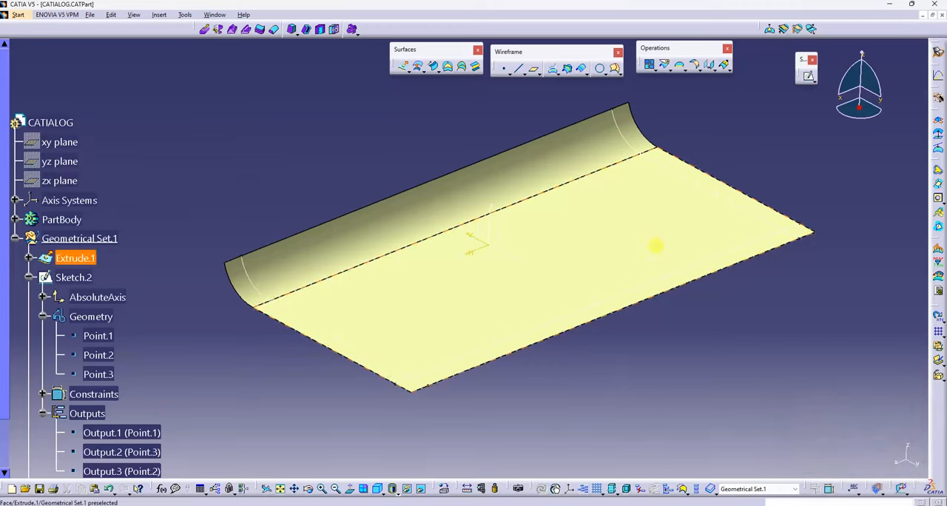
Step: Create an isoparametric curve on Extrude.1 through a picked point on the curved face, running parallel to its long upper edge
left_click(615, 70)
left_click(359, 217)
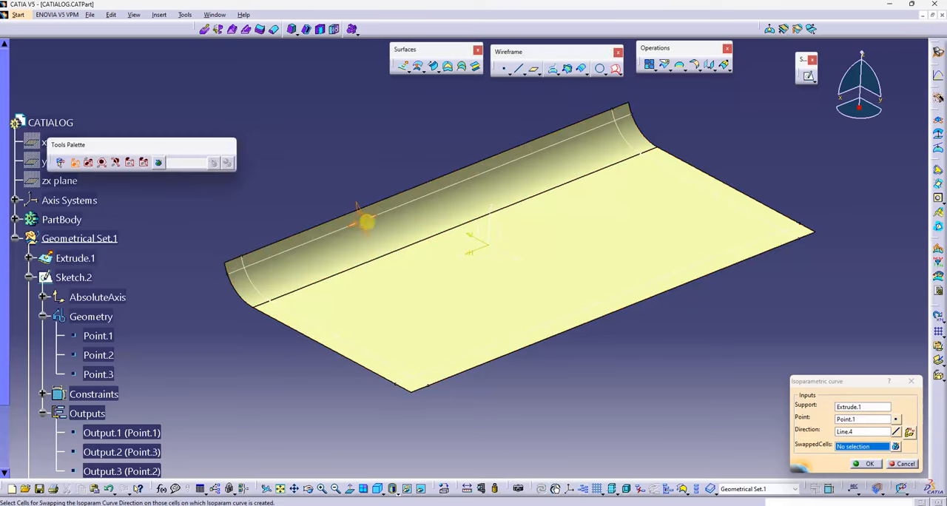
left_click(871, 464)
middle_click_drag(536, 287, 520, 185)
right_click(538, 246)
left_click(568, 292)
key("ctrl+z")
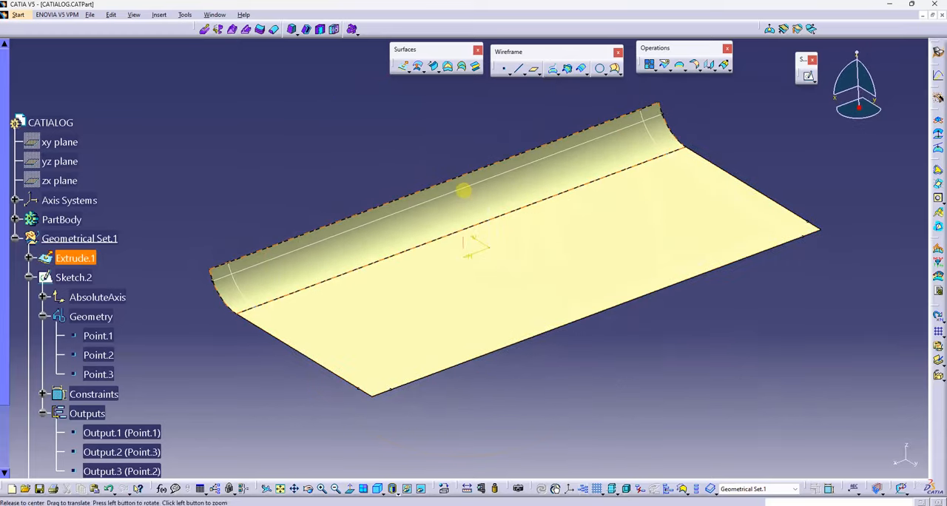
Step: Start a sketch on the flat face of Extrude.1 and draw a centered rectangle about 272 by 113 mm in its middle
middle_click_drag(464, 191, 474, 249)
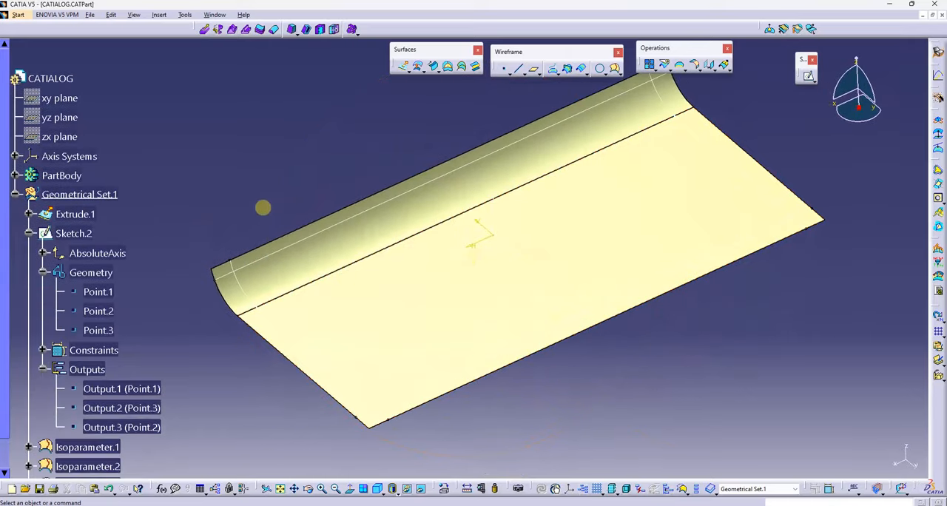
middle_click_drag(263, 208, 569, 245)
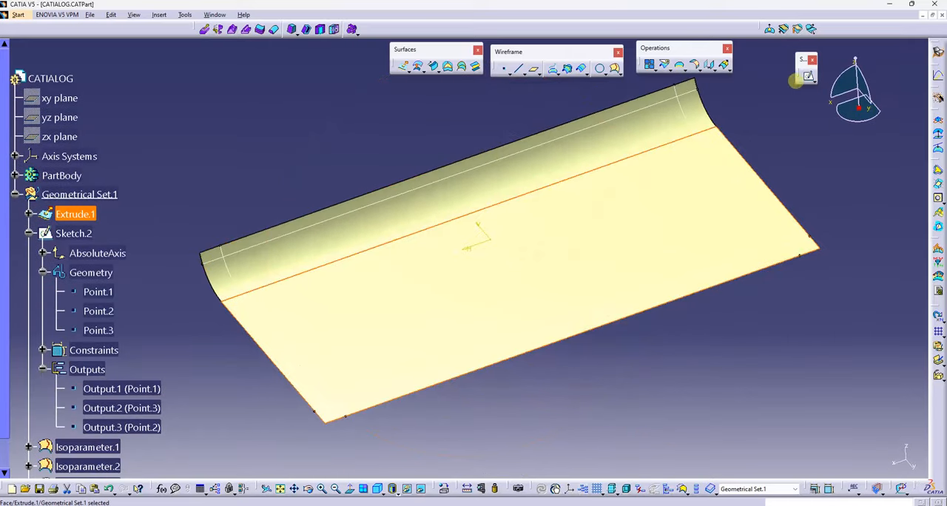
left_click(602, 223)
middle_click_drag(515, 252, 570, 264)
left_click(568, 103)
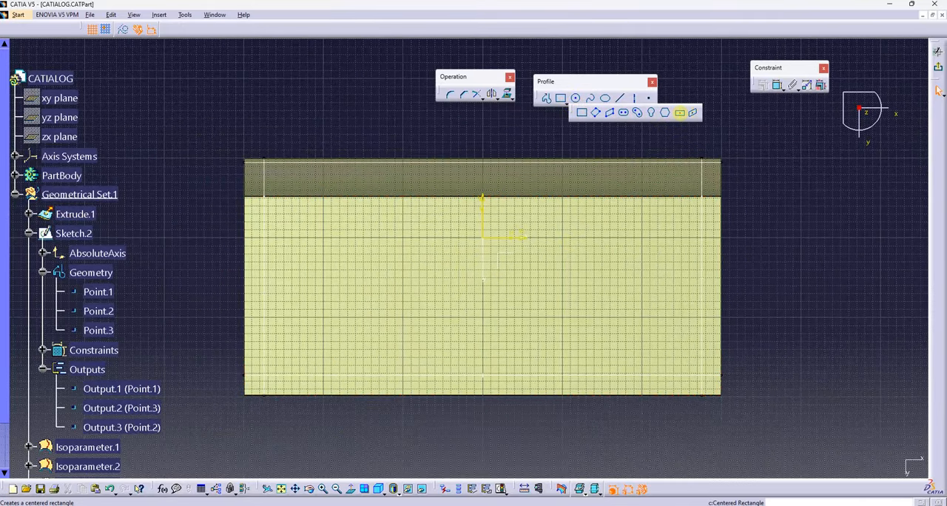
left_click(678, 112)
left_click(483, 279)
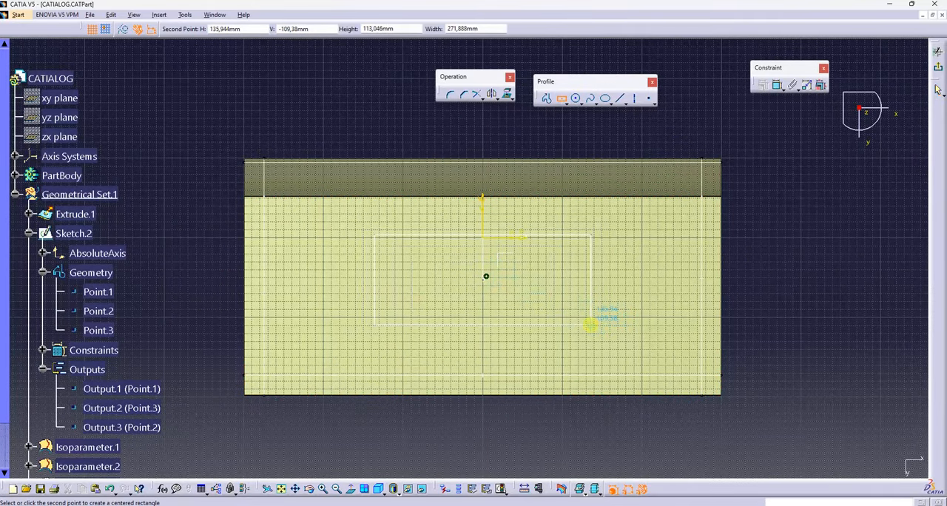
left_click(590, 323)
Step: Constrain the rectangle to 250 mm wide and 125 mm high, and exit the sketch
left_click(777, 85)
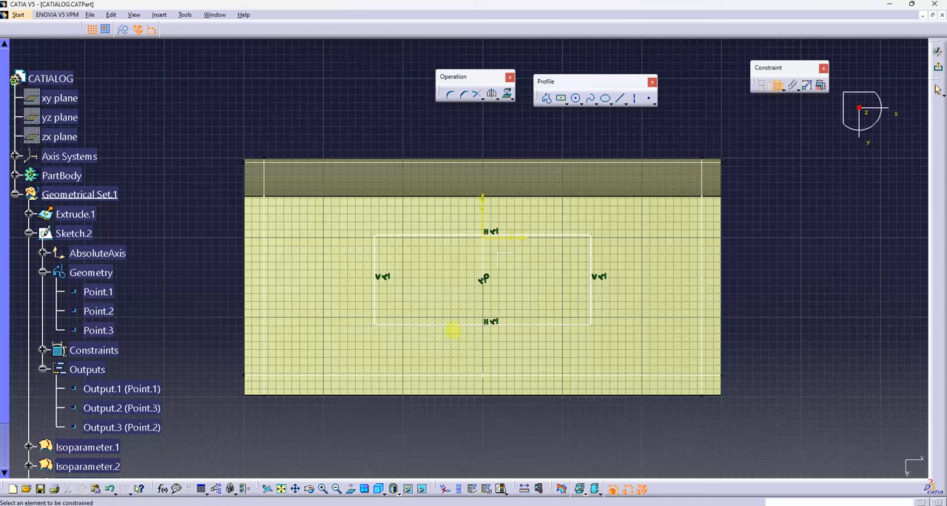
left_click(453, 324)
double_click(455, 339)
key("Return")
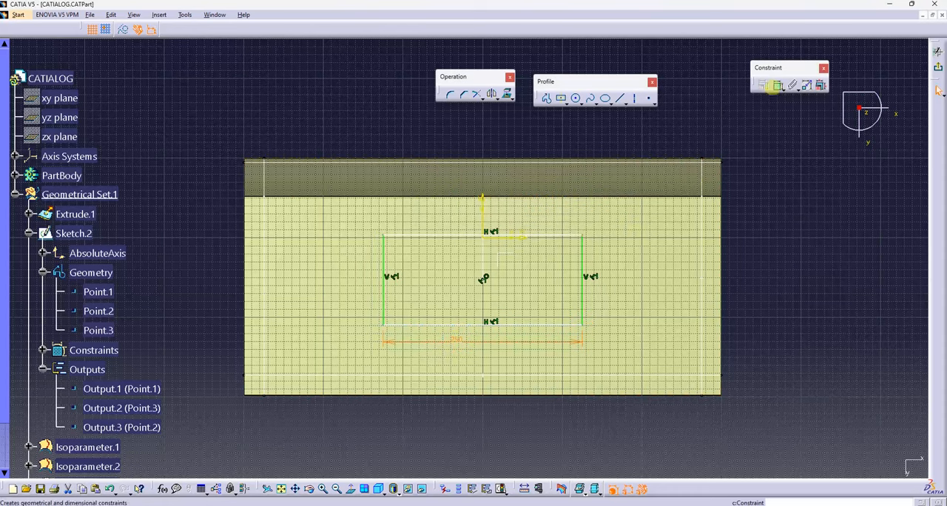
double_click(605, 287)
type("125")
key("Return")
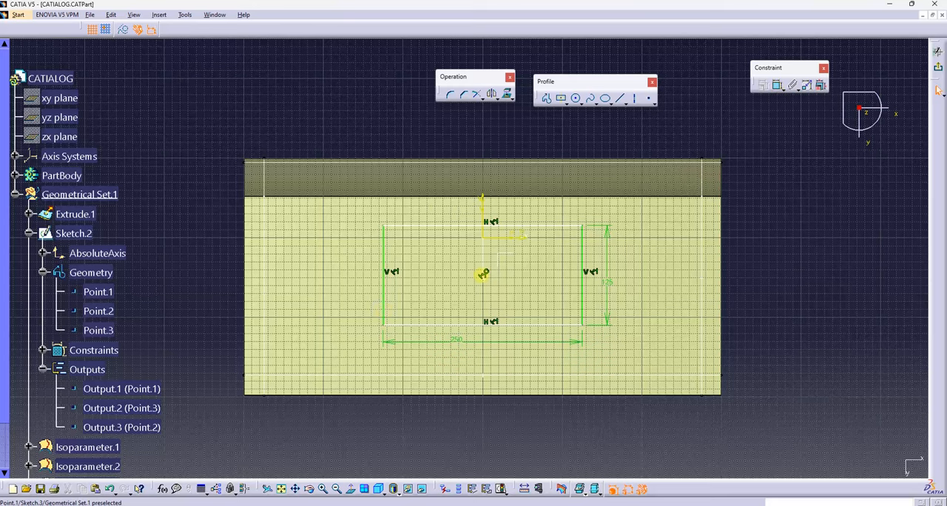
left_click(936, 70)
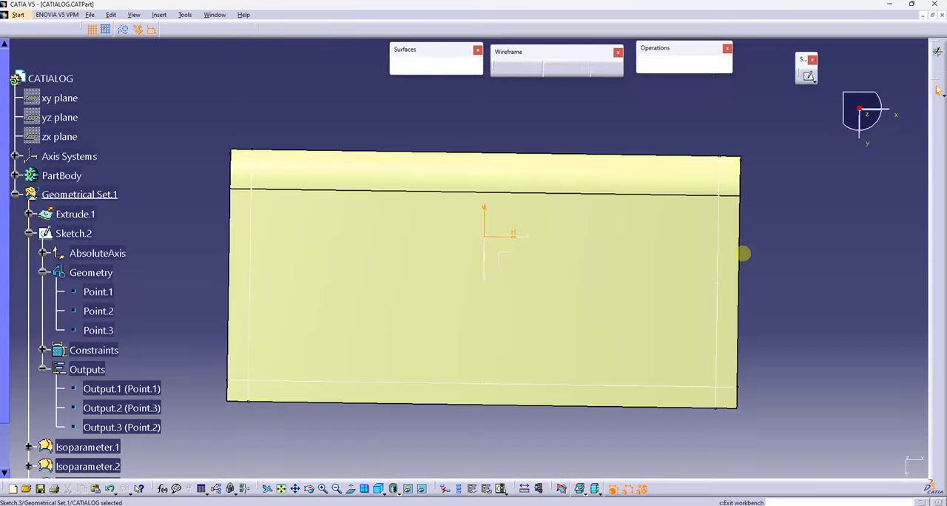
Step: Create two isoparametric curves on Extrude.1: one across both faces near the far short edge, one lengthwise on the curved face
mouse_move(497, 362)
middle_mouse_down()
mouse_move(493, 341)
mouse_move(561, 317)
mouse_move(573, 296)
middle_mouse_up()
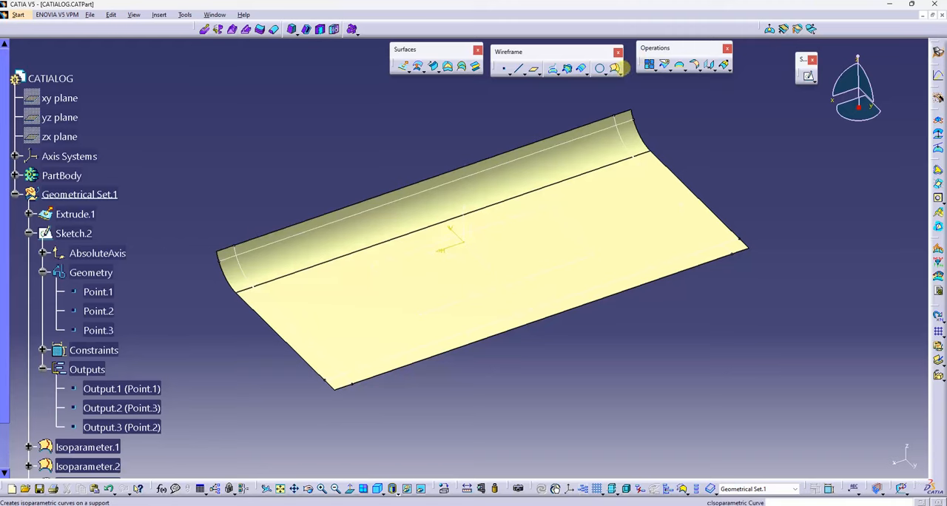
left_click(615, 68)
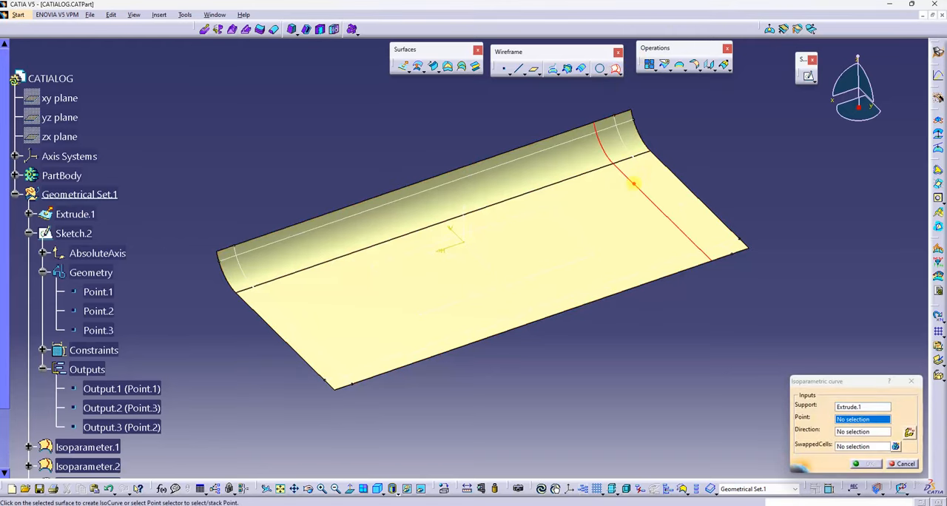
left_click(633, 190)
left_click(866, 464)
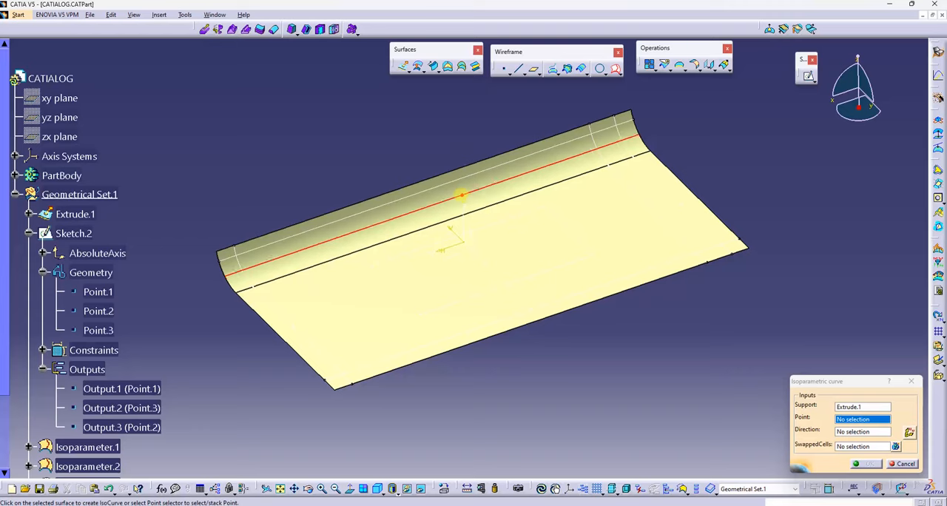
left_click(461, 196)
left_click(858, 464)
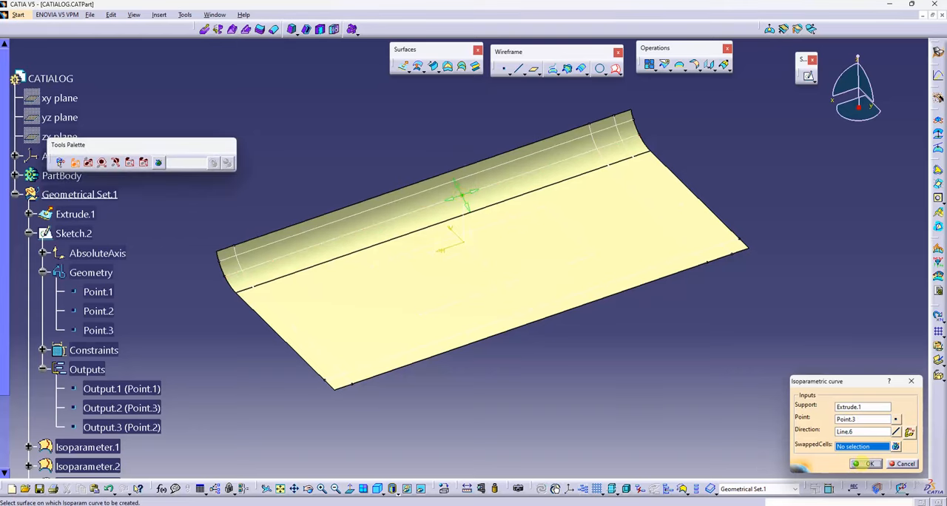
Step: Create two more isoparametric curves on Extrude.1: one across both faces near the opposite short edge, one lengthwise near the long outer edge
left_click(372, 314)
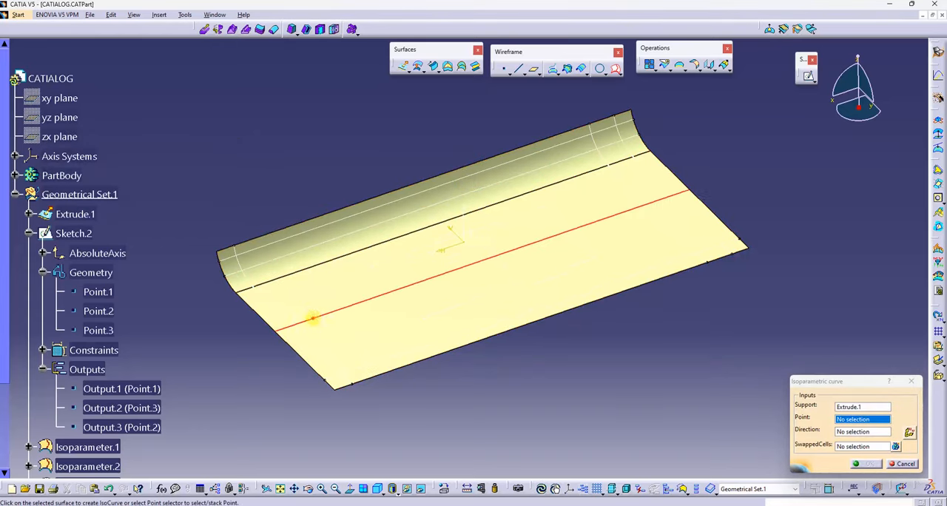
left_click(308, 320)
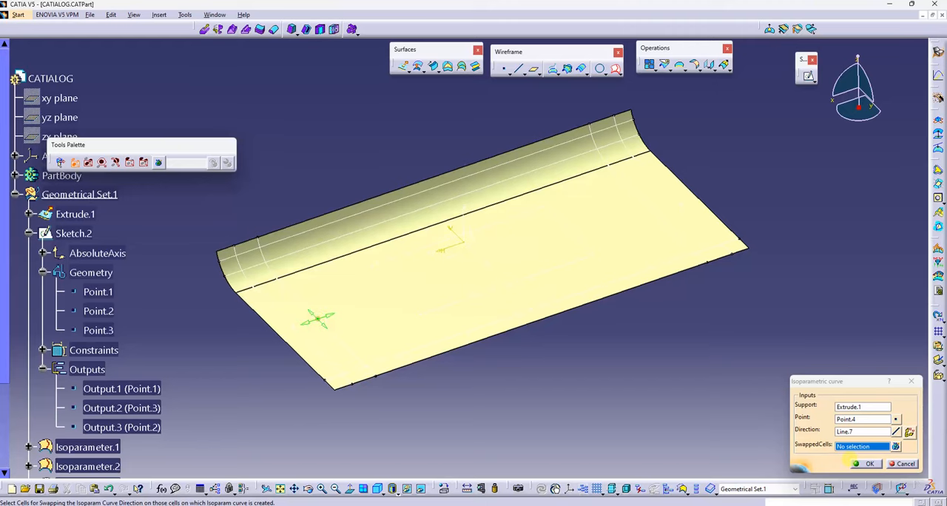
left_click(858, 464)
left_click(403, 301)
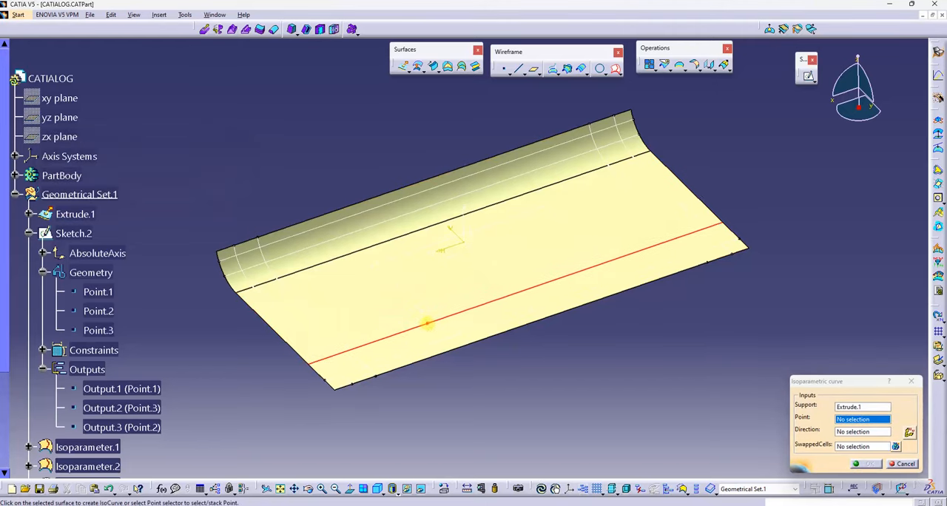
left_click(431, 328)
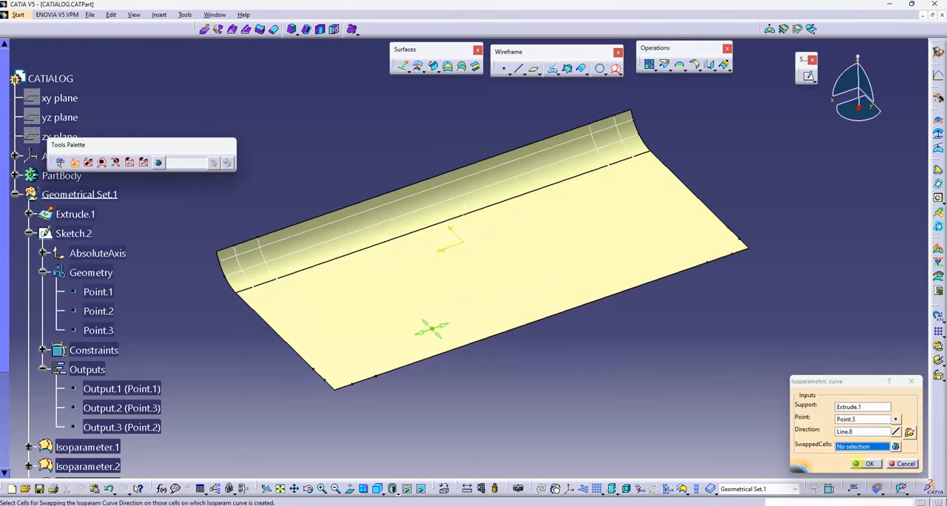
left_click(864, 464)
middle_click_drag(490, 392, 428, 76)
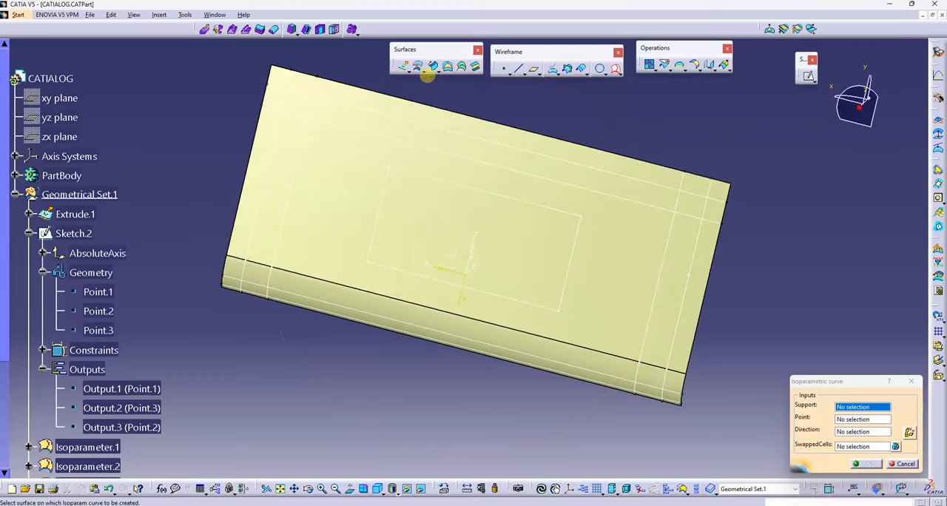
middle_click_drag(397, 156, 510, 185)
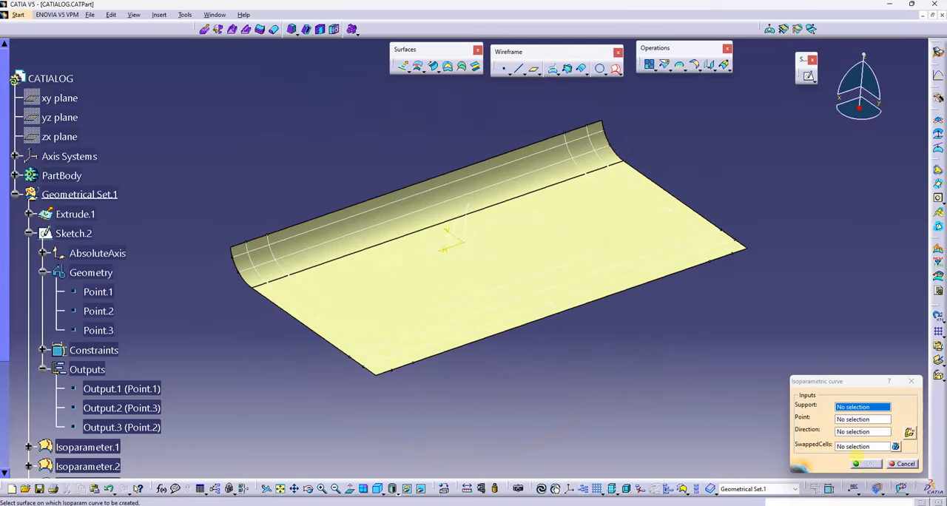
left_click(901, 464)
Step: Set the view's light sources to the single-light option and accept the Depth Effect settings without changing them
middle_click_drag(618, 322, 589, 342)
left_click(185, 14)
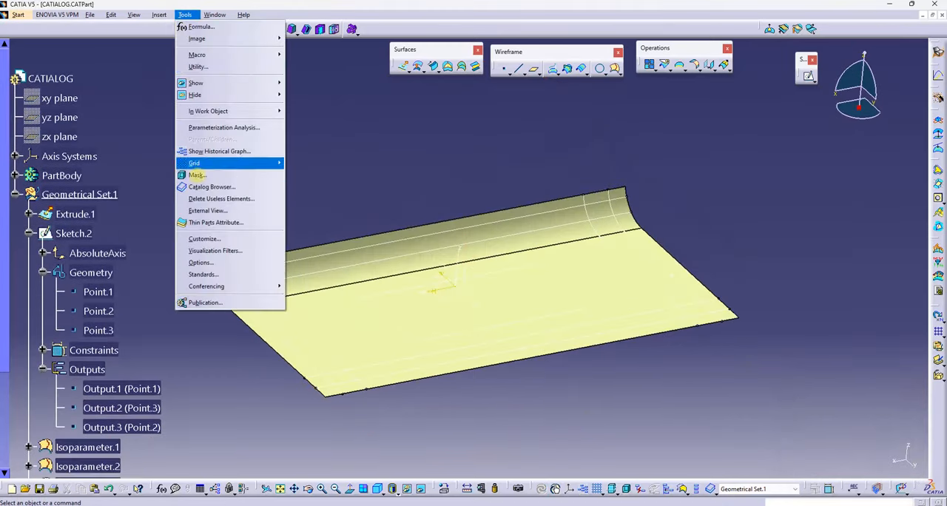
mouse_move(120, 10)
left_click(159, 284)
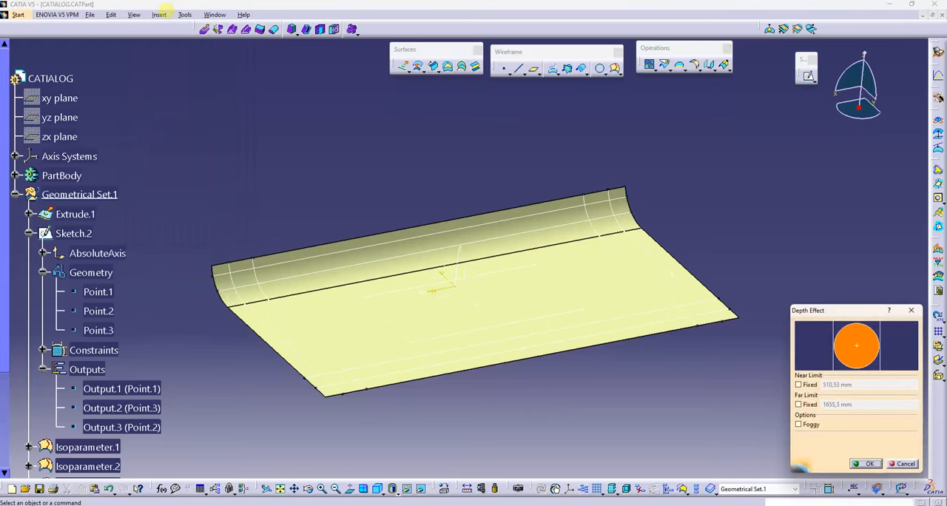
left_click(141, 14)
left_click(152, 274)
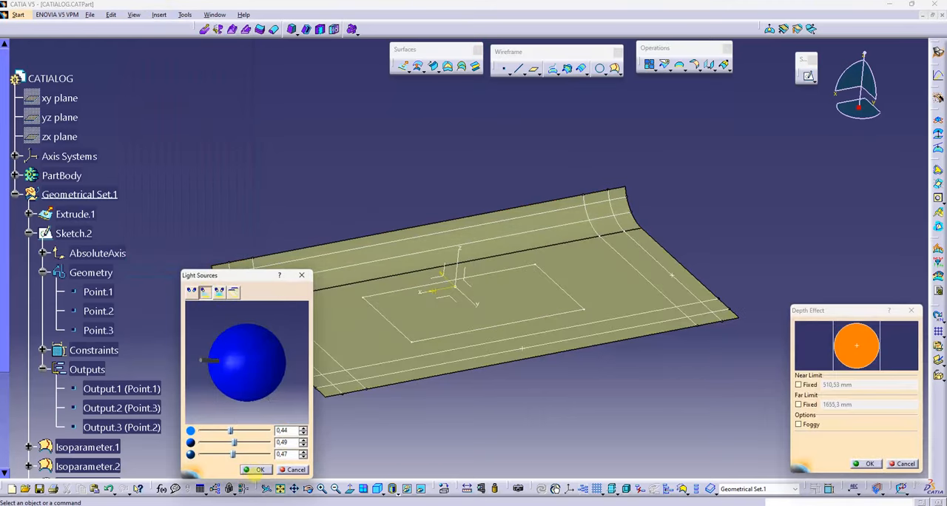
left_click(256, 470)
left_click(869, 463)
Step: Undock the composites parameters toolbar, open Composites Parameters and load the material catalog for adding materials
middle_click_drag(514, 393, 521, 431)
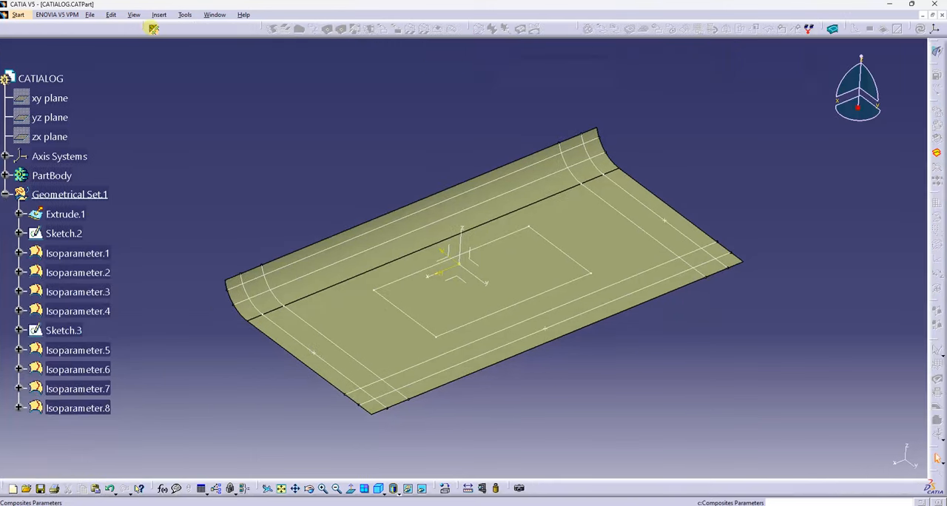
left_click_drag(152, 29, 218, 68)
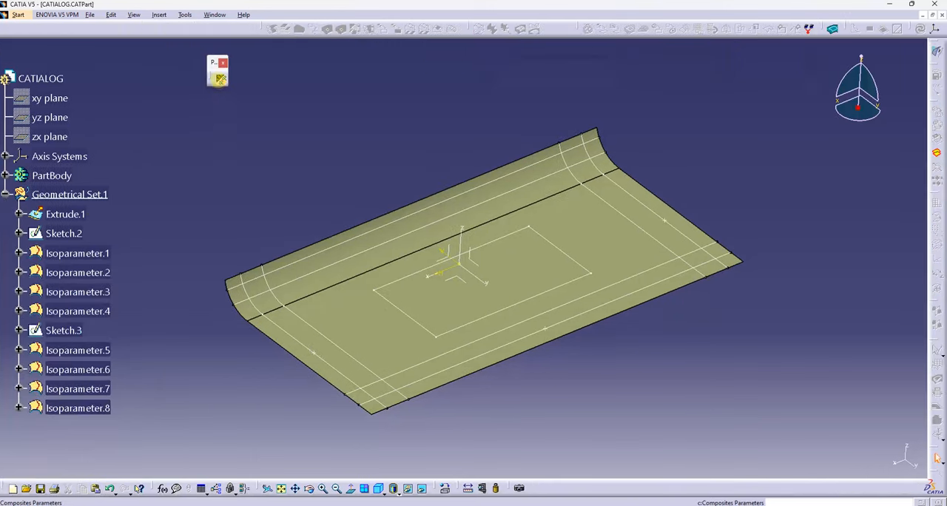
left_click(220, 78)
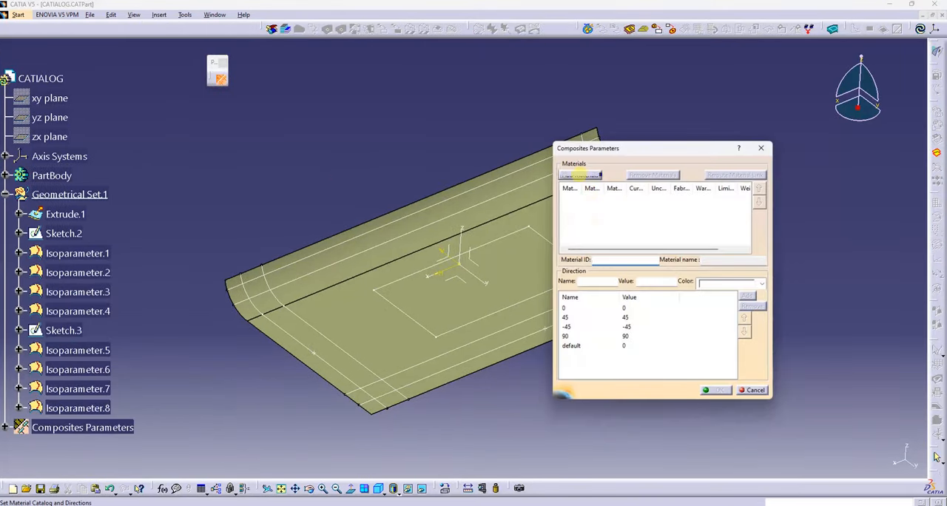
left_click(580, 175)
left_click(692, 283)
left_click(451, 270)
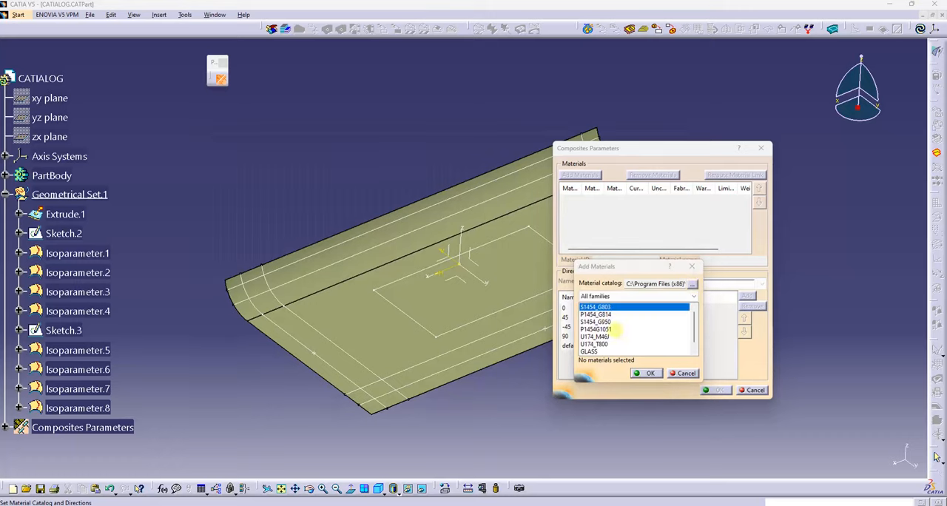
Step: Add the materials S1454_G803 and KEVLAR4 from the catalog to the composites parameters
left_click(601, 315)
left_click(600, 329)
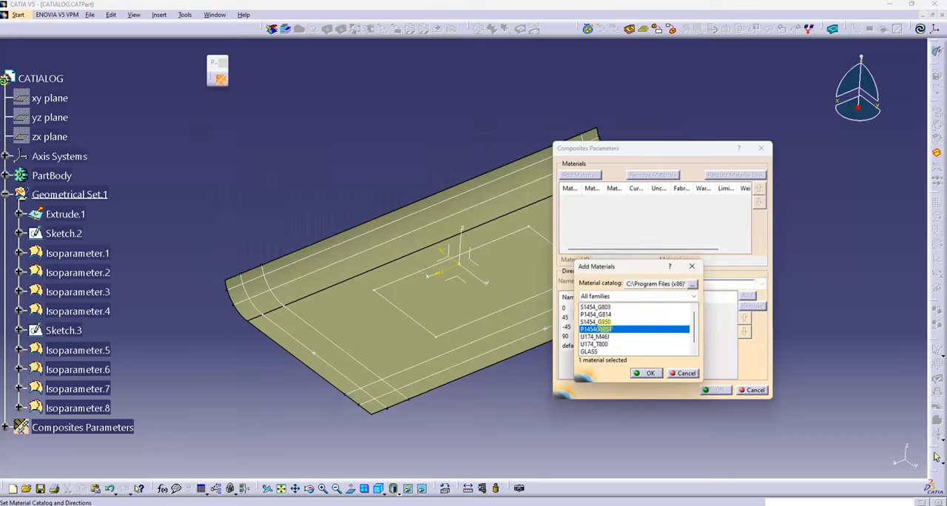
left_click(605, 308)
left_click(648, 373)
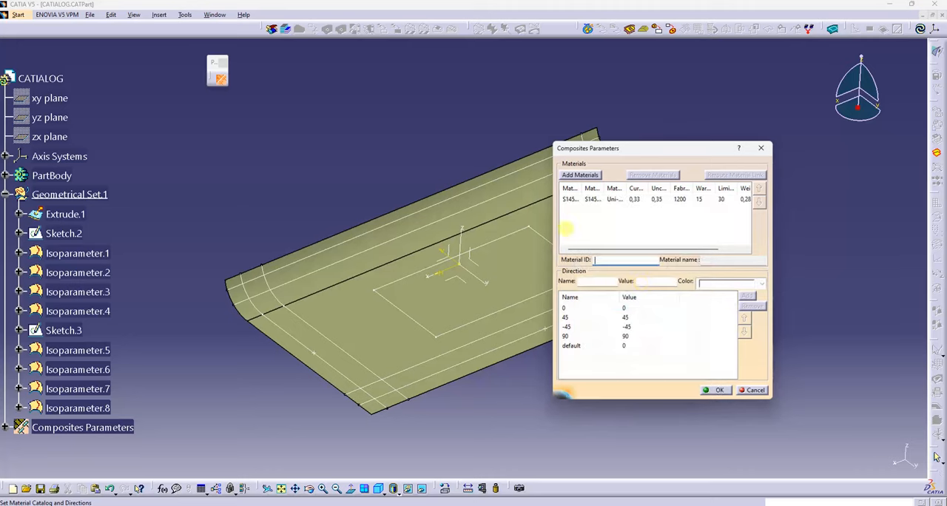
left_click(580, 175)
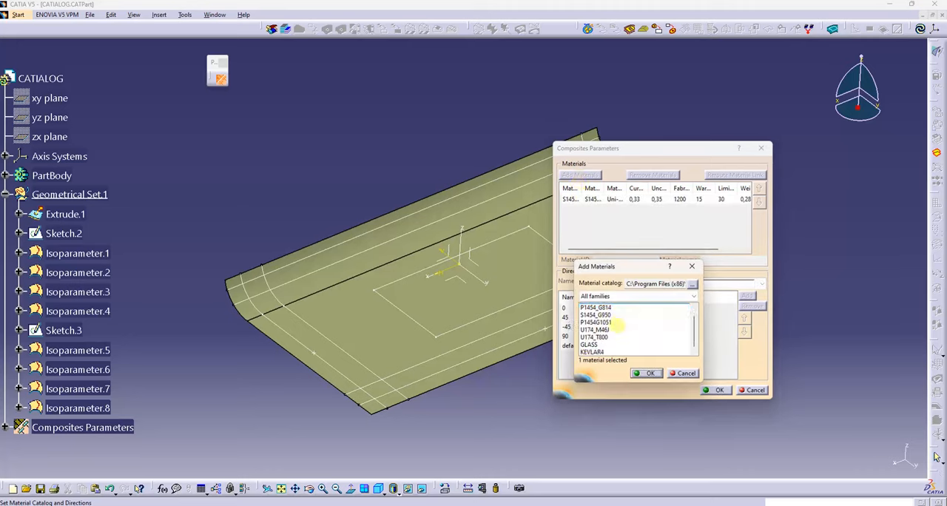
left_click(600, 352)
left_click(646, 373)
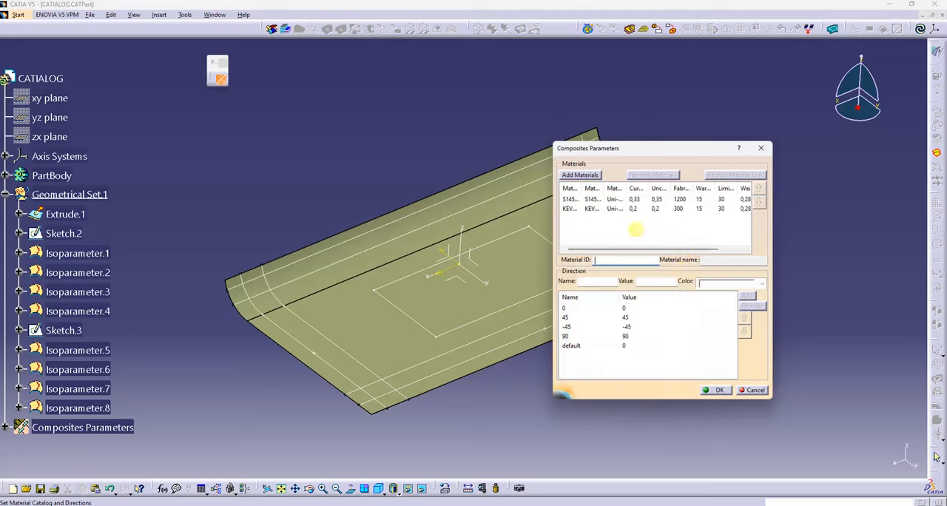
Step: Assign green to the 0 ply direction, check the 45, -45 and default directions, and accept the composites parameters
left_click(621, 308)
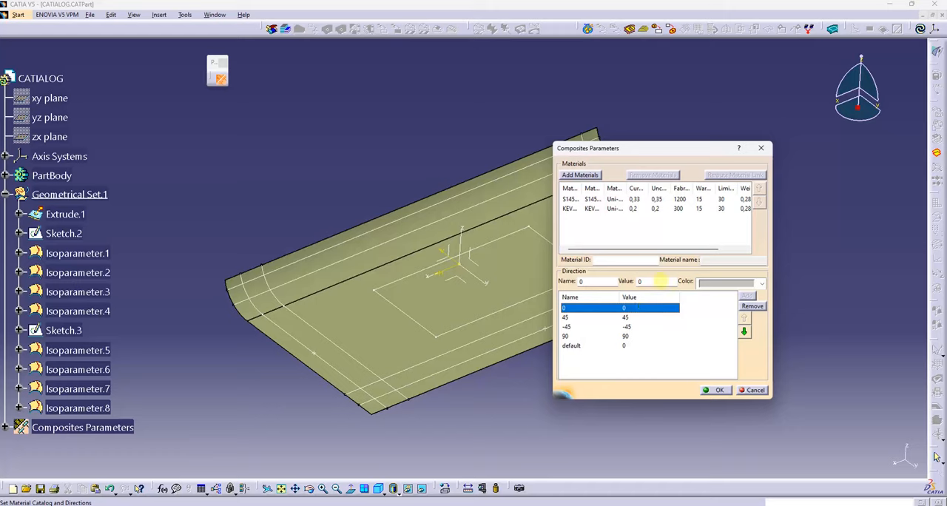
left_click(762, 282)
left_click(715, 426)
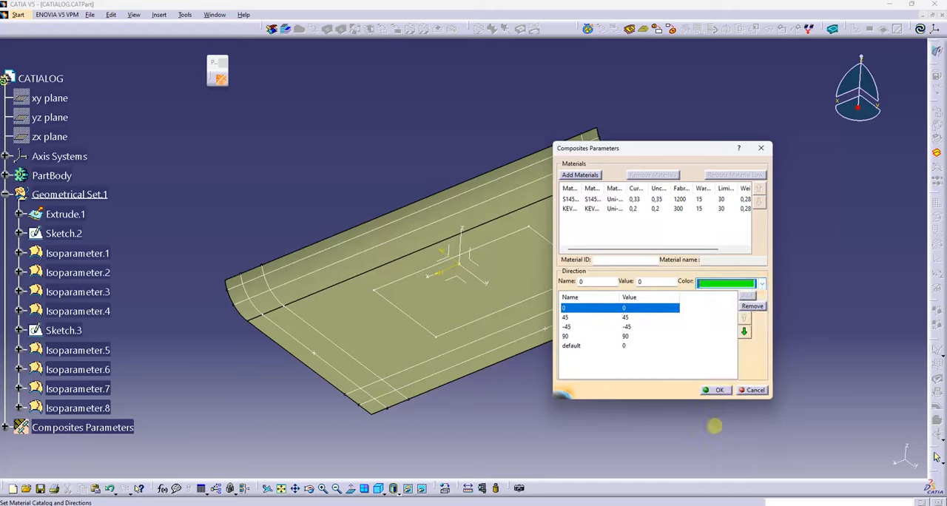
left_click(625, 319)
left_click(624, 327)
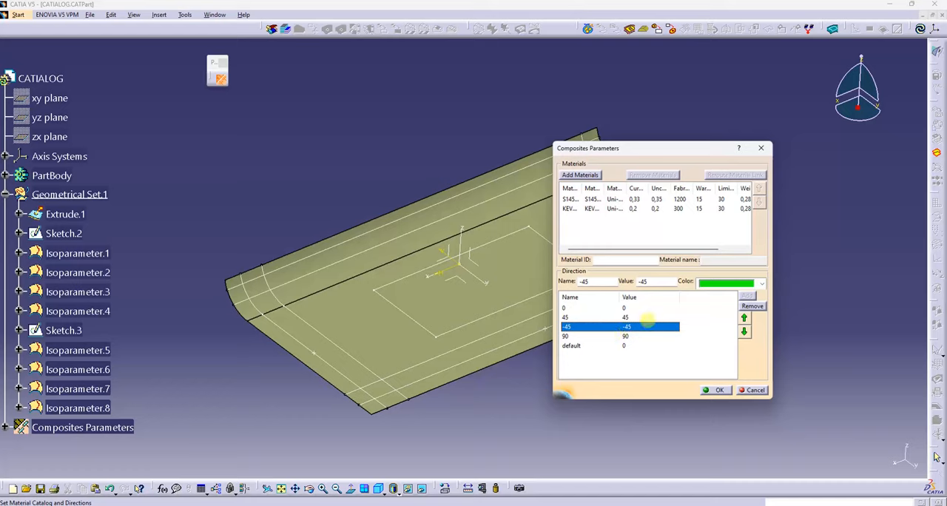
left_click(666, 346)
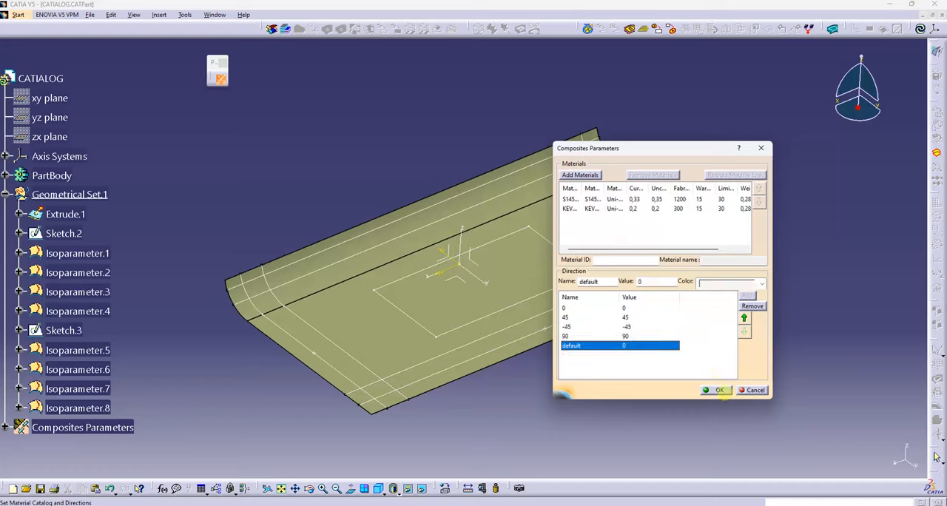
left_click(715, 390)
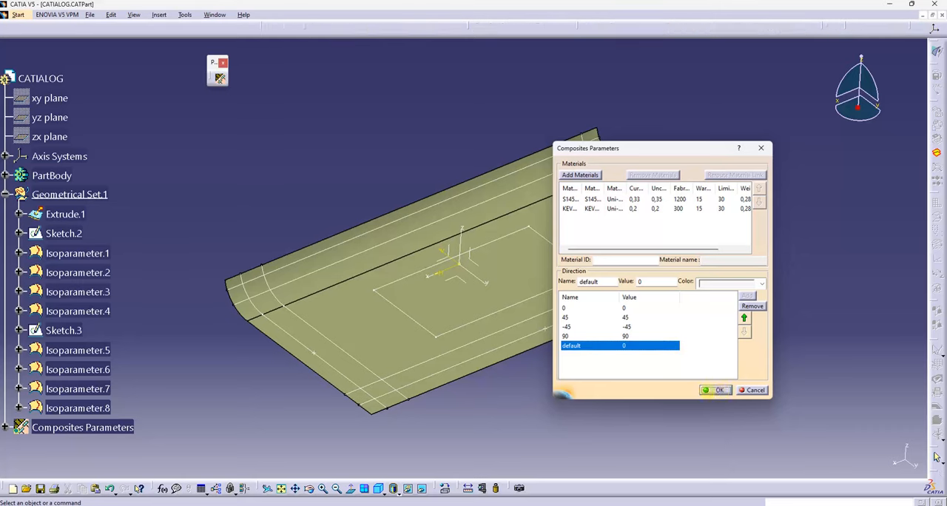
Step: Start a plies group on Extrude.1 and create its rosette axis system, with X along the long outer edge and Y along the adjacent short edge
left_click(832, 30)
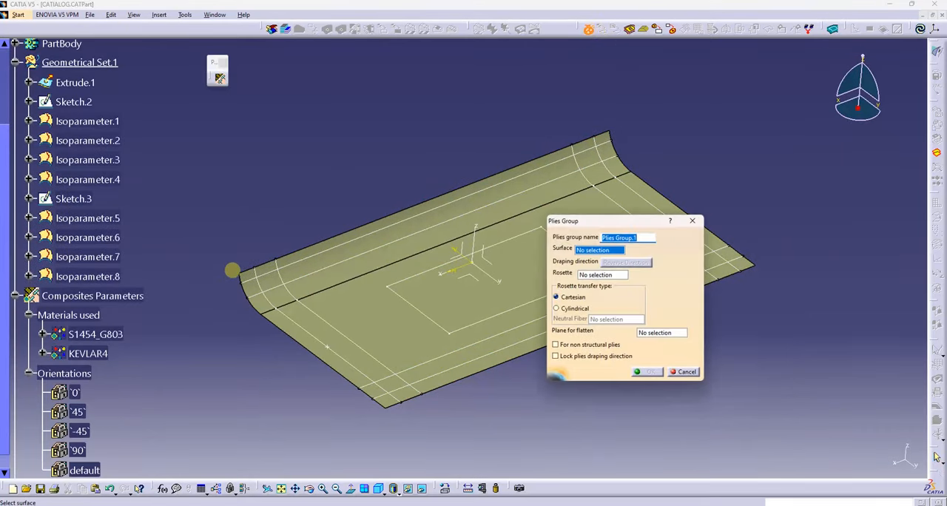
left_click(293, 250)
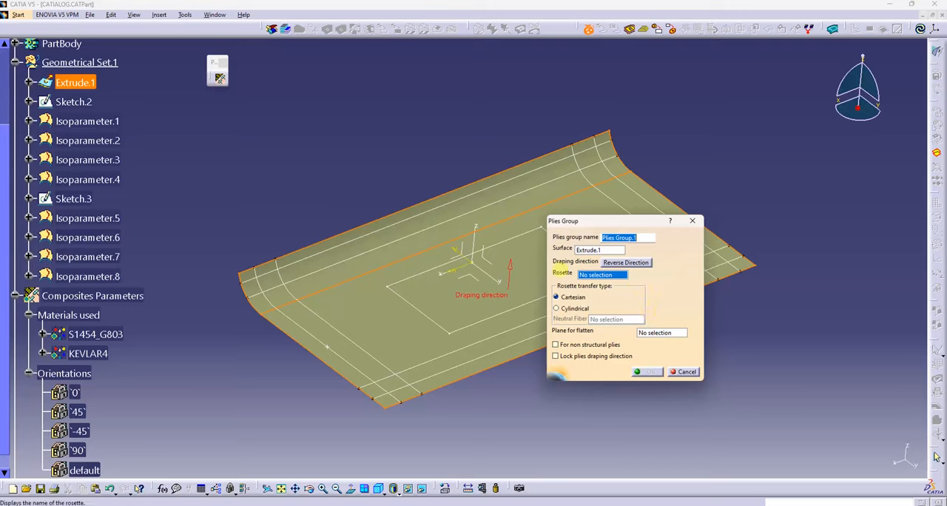
left_click(621, 282)
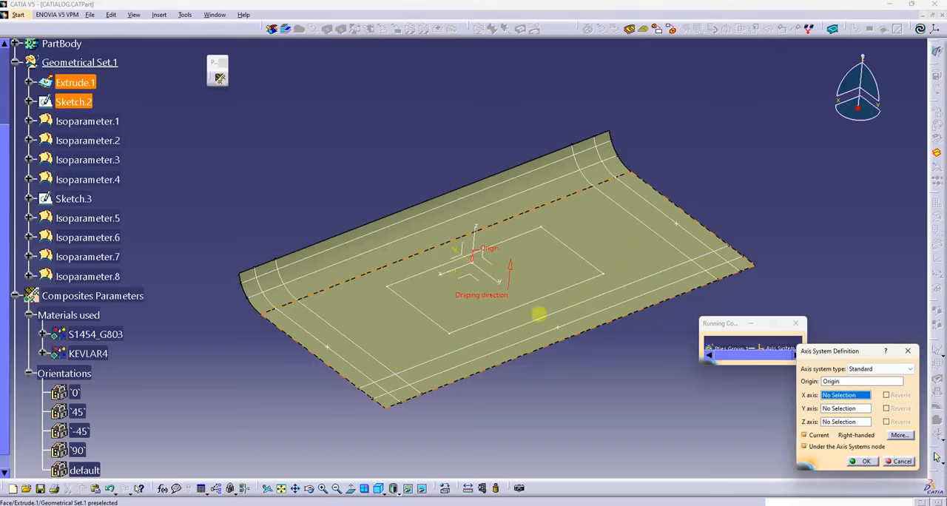
left_click(546, 347)
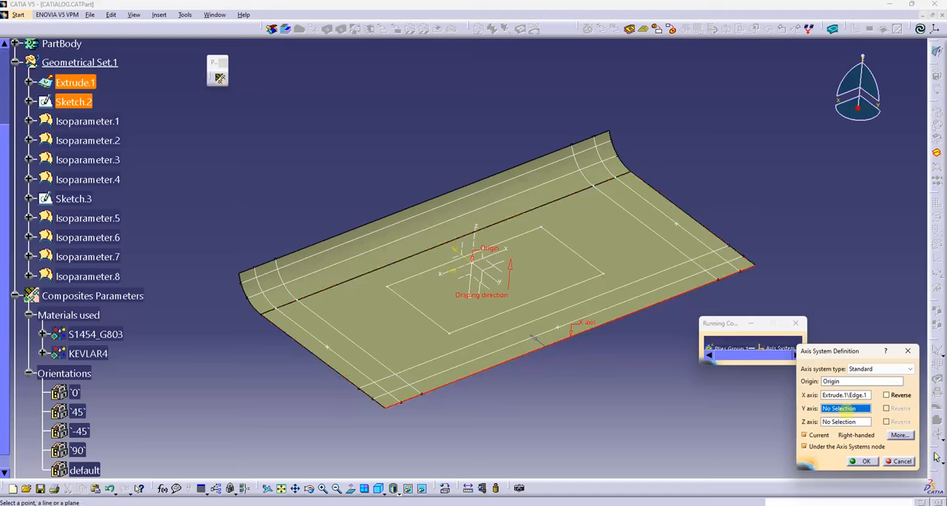
left_click(718, 238)
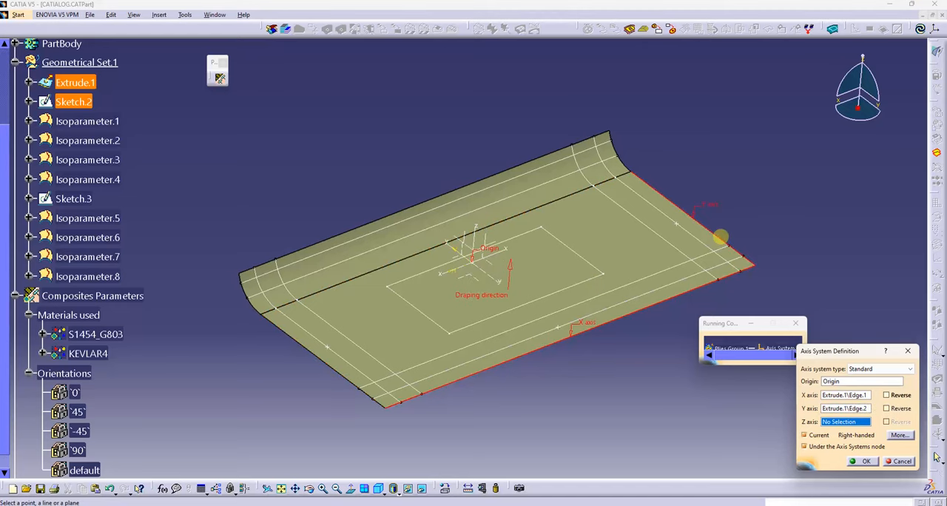
left_click(863, 461)
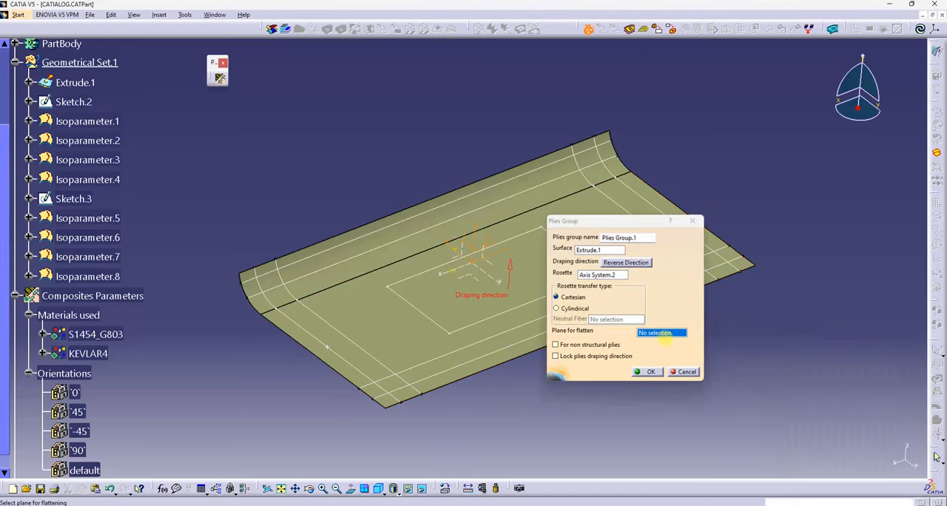
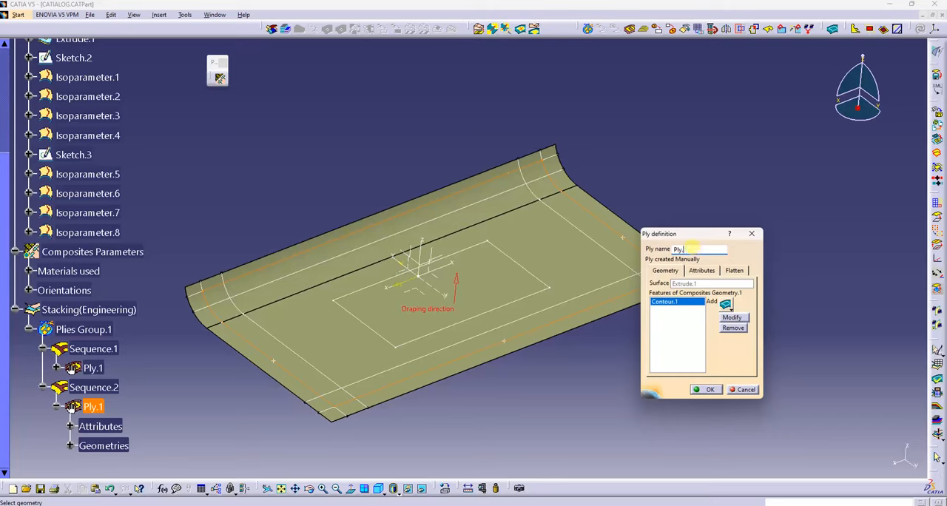
Step: Name the Sequence.2 ply Ply.2, set its direction to 45 and accept the ply definition
left_click(702, 270)
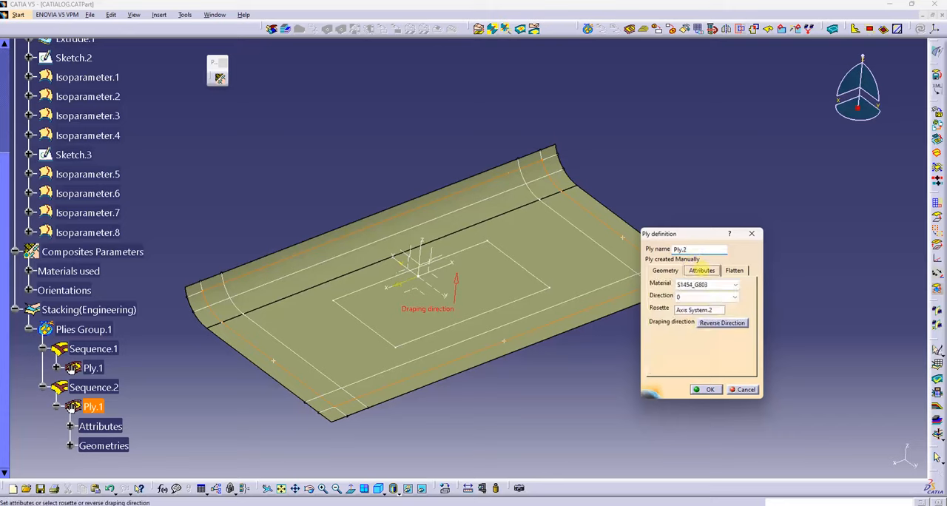
left_click(703, 297)
left_click(696, 320)
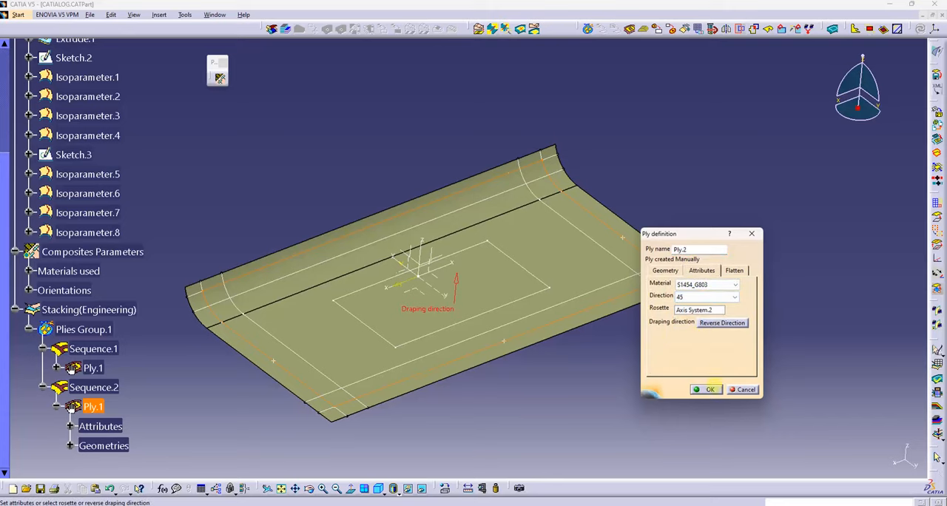
left_click(706, 390)
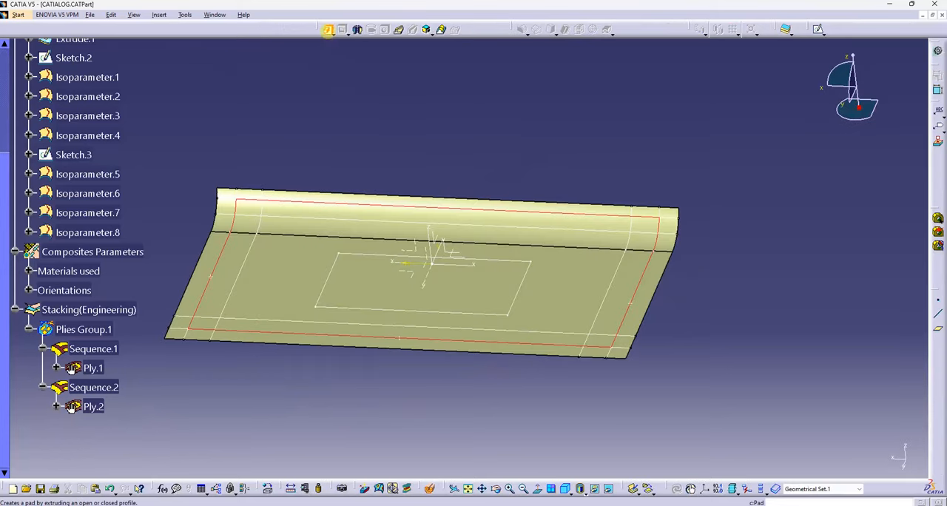
Step: Pad the rectangle of Sketch.3 by 15 mm in the PartBody, rising above the flat area of the surface
left_click(328, 29)
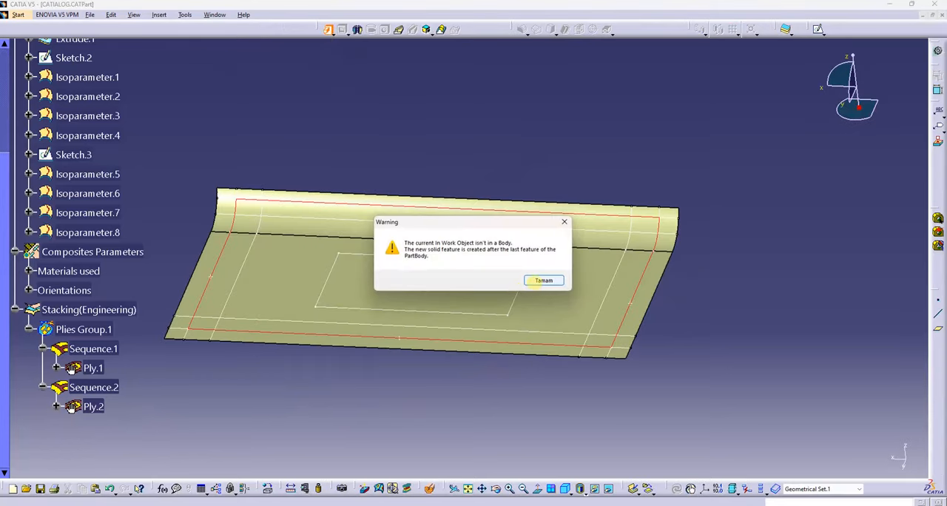
left_click(542, 280)
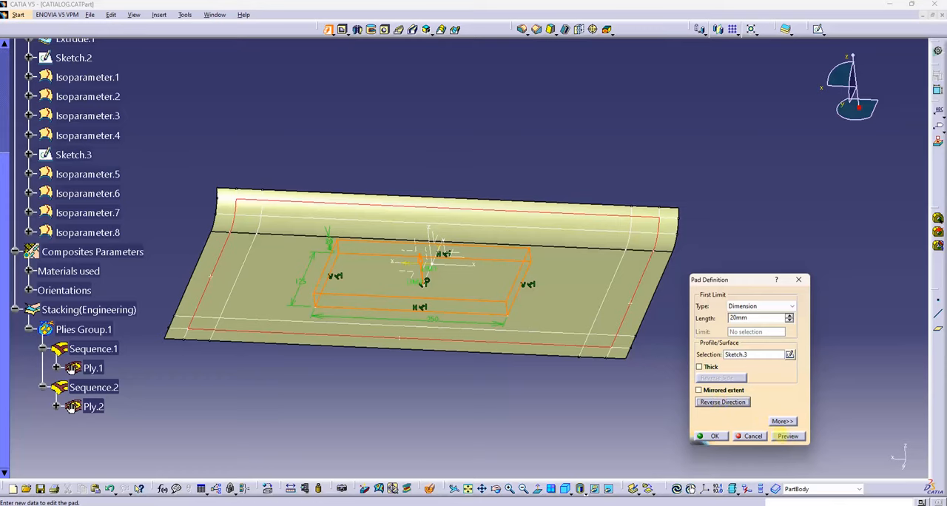
left_click(788, 435)
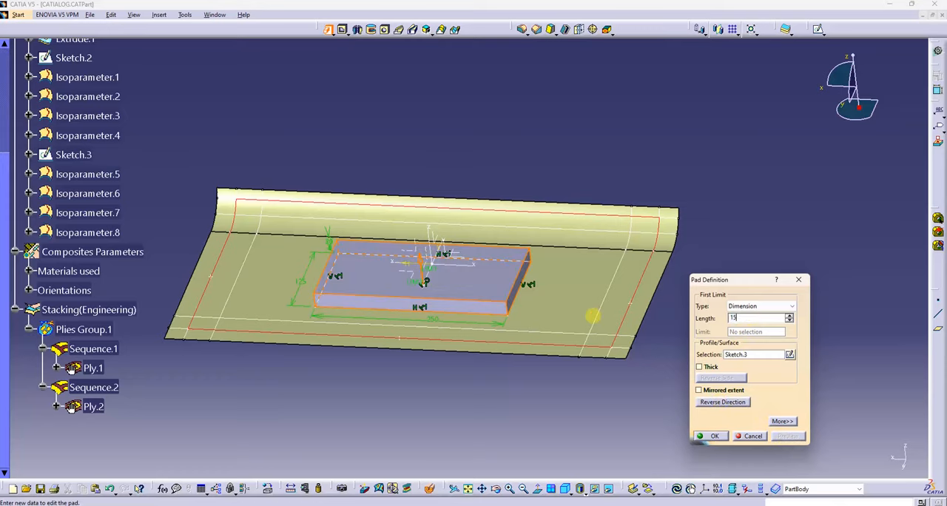
left_click(721, 435)
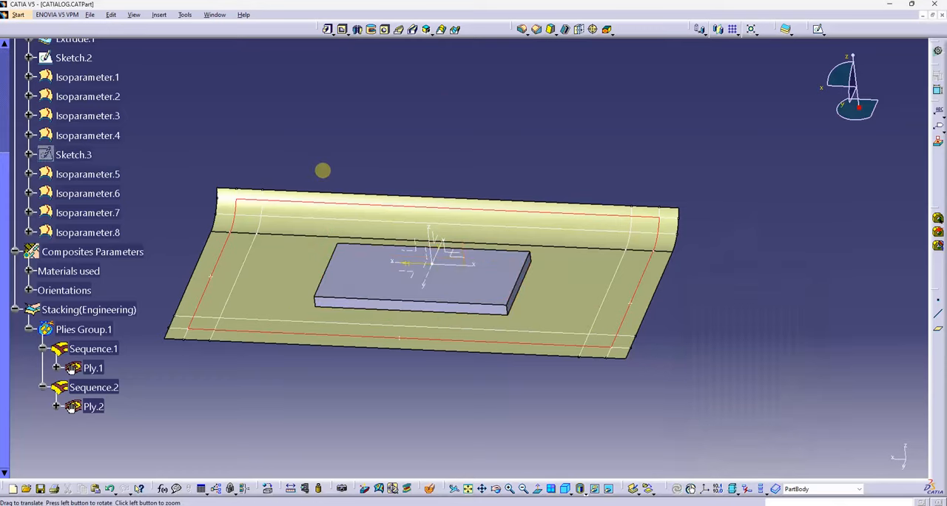
Step: Start a draft and select the pad's four side faces as the faces to draft
middle_click_drag(321, 170, 550, 45)
left_click(551, 29)
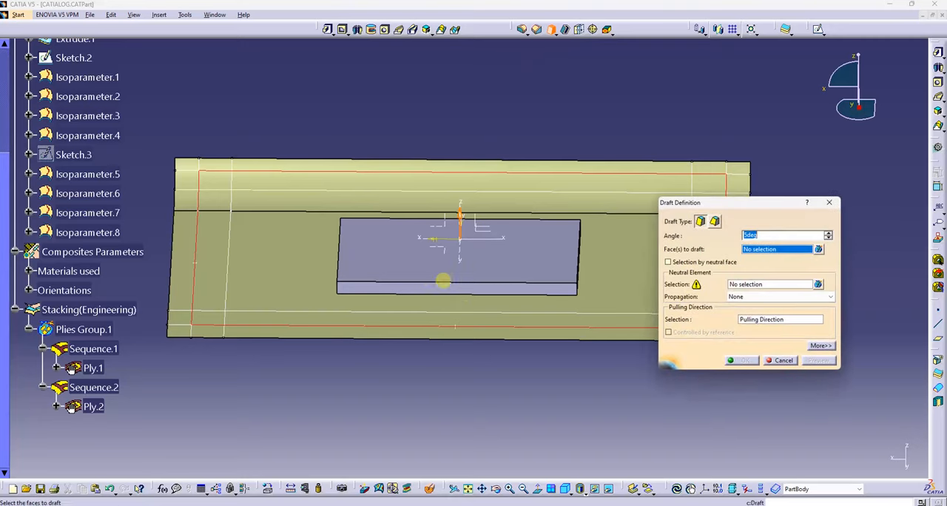
middle_click_drag(444, 279, 554, 243)
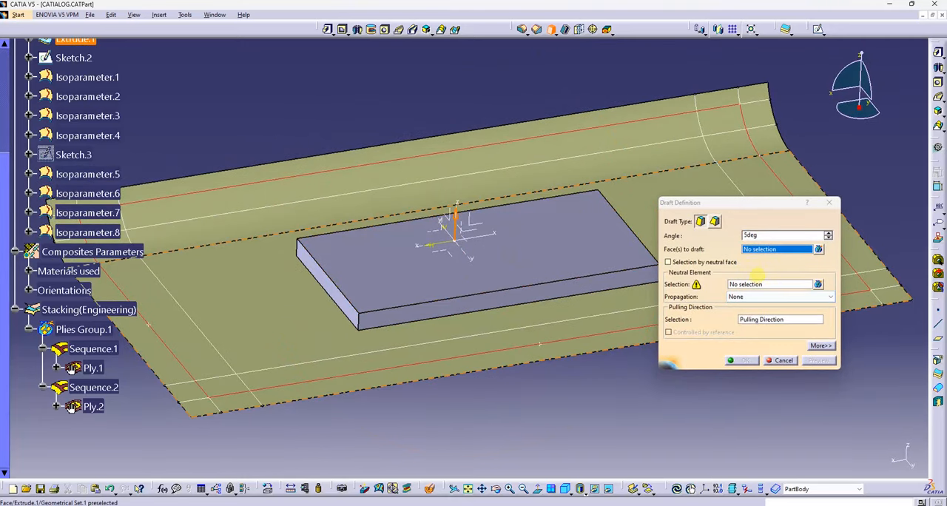
left_click(640, 275)
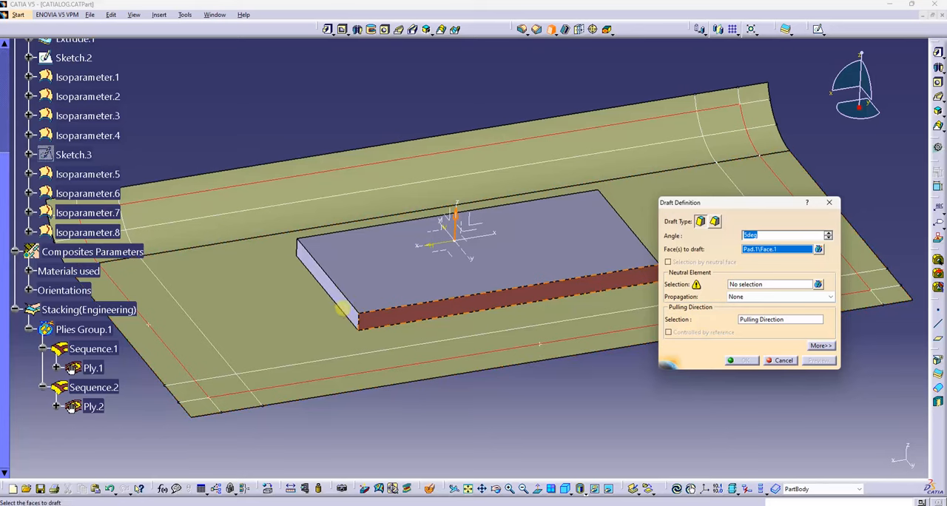
left_click(343, 307)
middle_click_drag(546, 273, 333, 296)
left_click(577, 298)
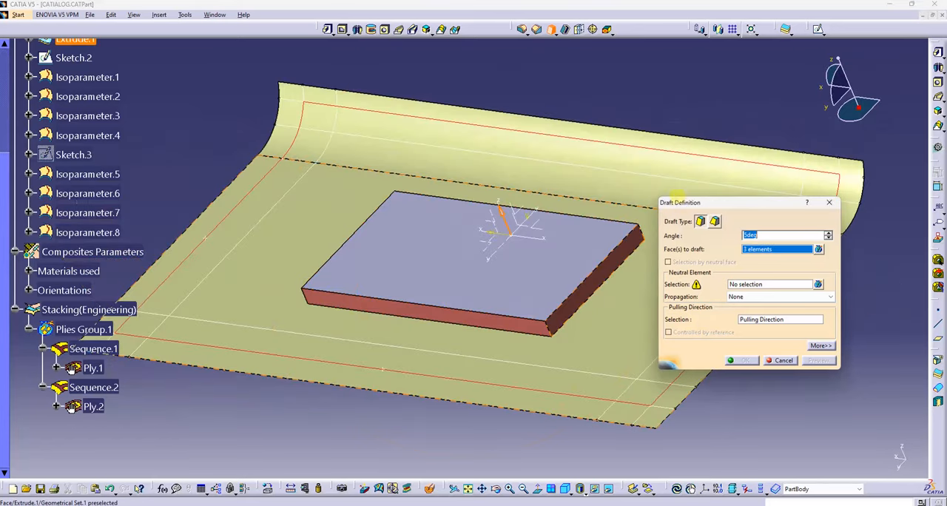
middle_click_drag(577, 298, 503, 276)
left_click(521, 290)
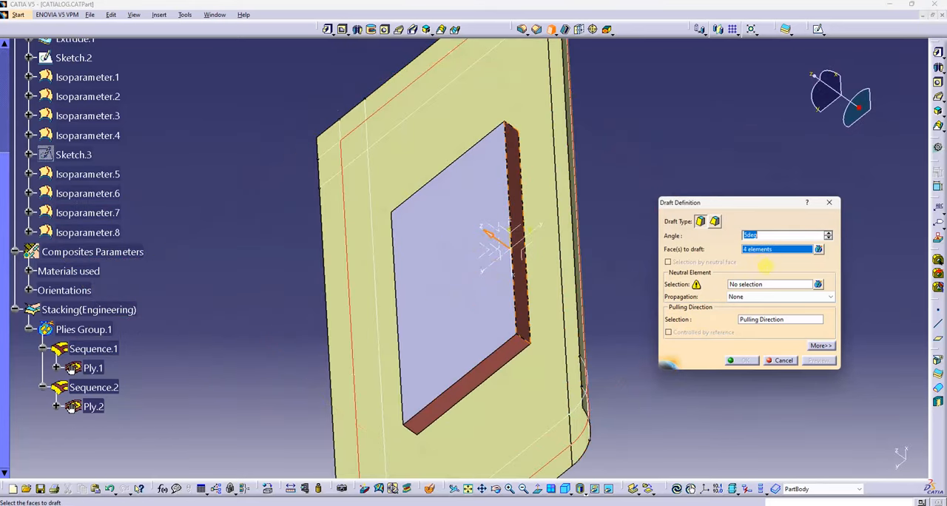
Step: Use the pad's top face as the neutral element, set the draft angle to 10 degrees and accept the draft
left_click(447, 283)
middle_click_drag(418, 313, 569, 287)
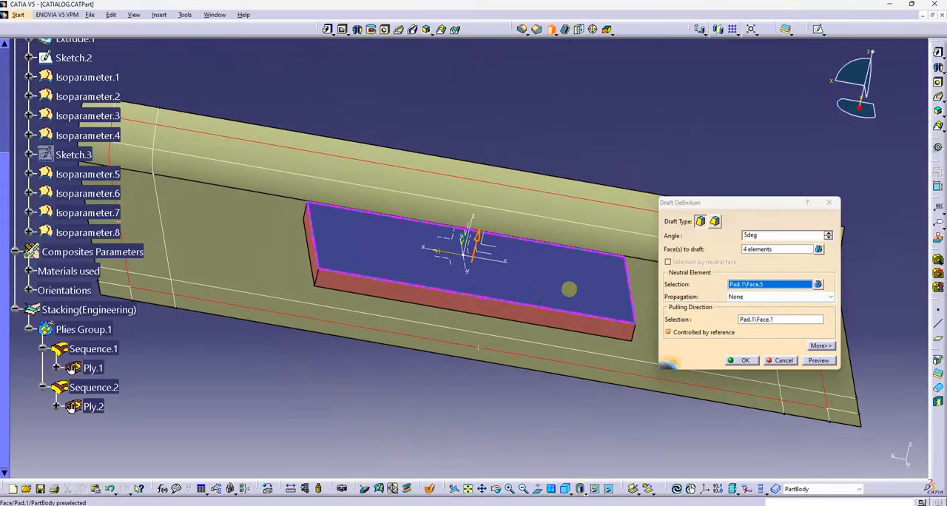
left_click(772, 235)
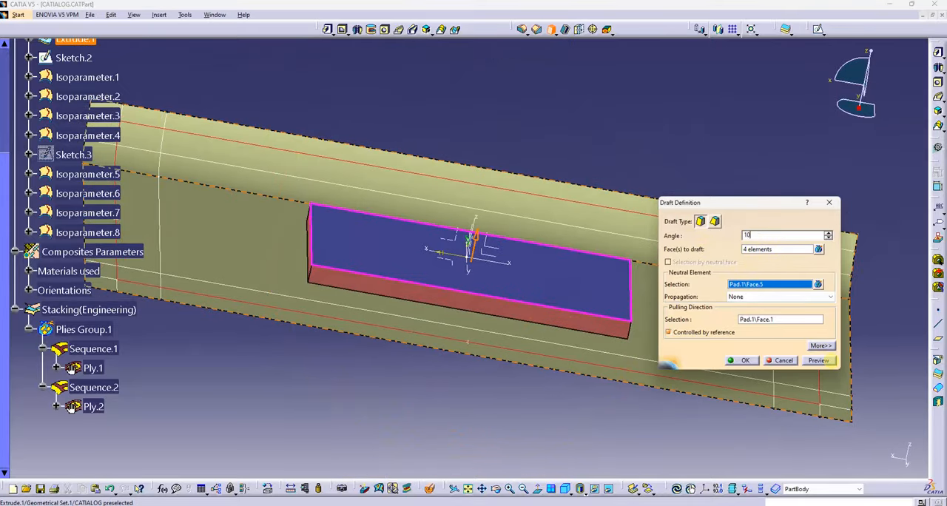
left_click(818, 361)
middle_click_drag(476, 278, 621, 347)
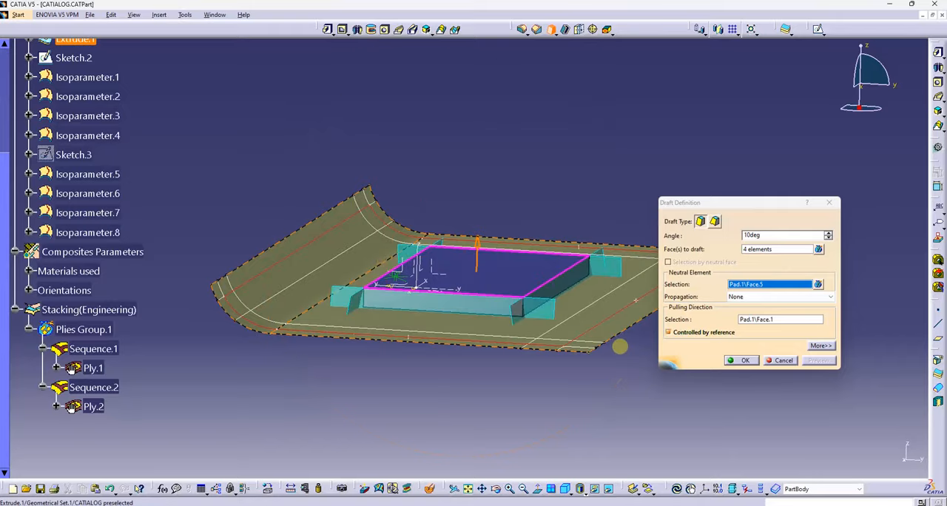
left_click(743, 361)
Step: Expand Draft.1 under PartBody and set its angle parameter to 20 degrees
middle_click_drag(613, 205, 358, 324)
middle_click_drag(157, 394, 215, 382)
scroll(171, 310, "up", 3)
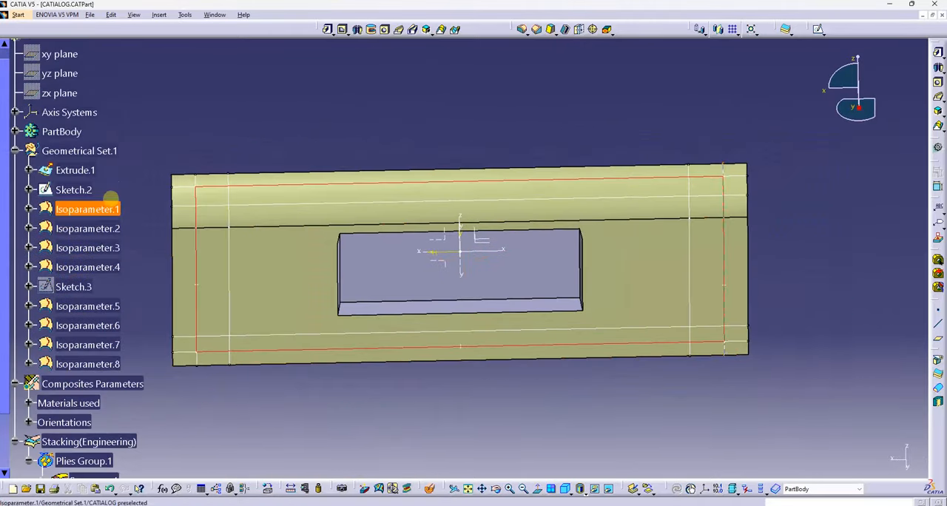
left_click(14, 132)
left_click(29, 209)
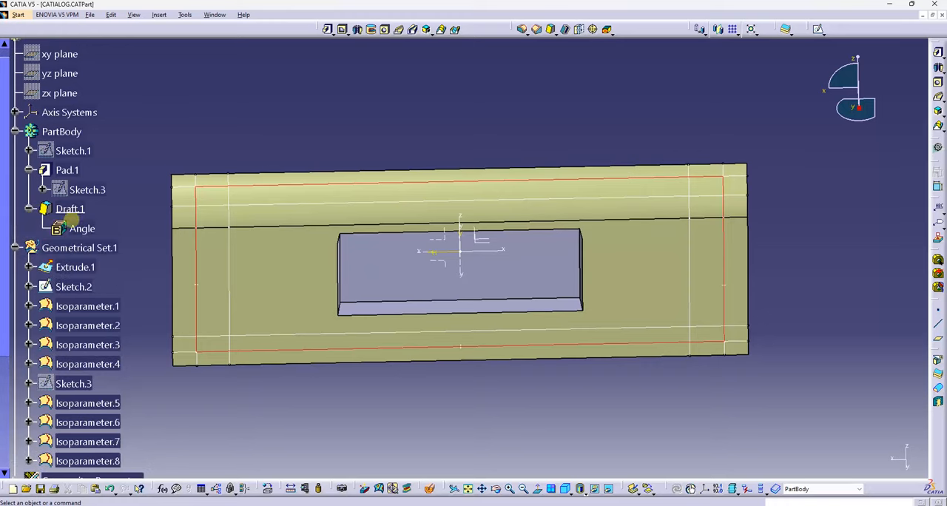
double_click(81, 229)
type("20")
key("Return")
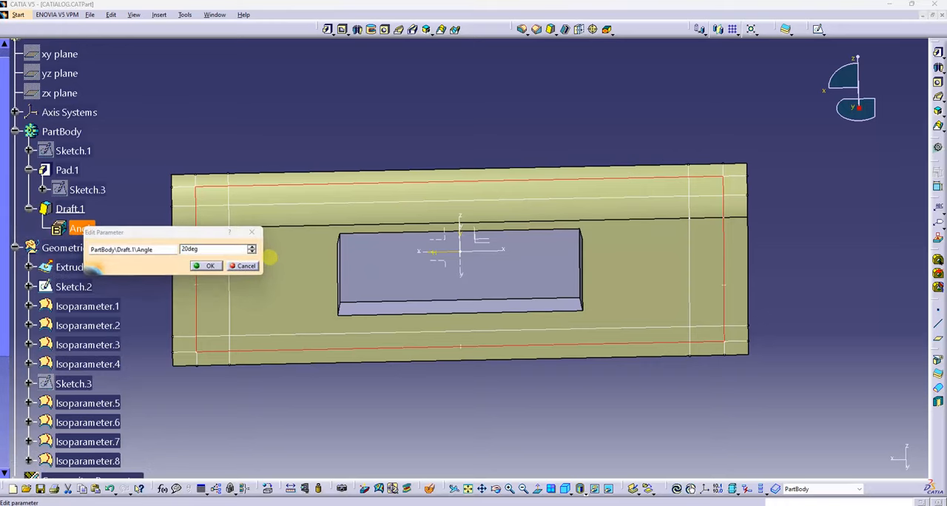
Step: Set the angle parameter of Draft.1 to 40 degrees
double_click(82, 228)
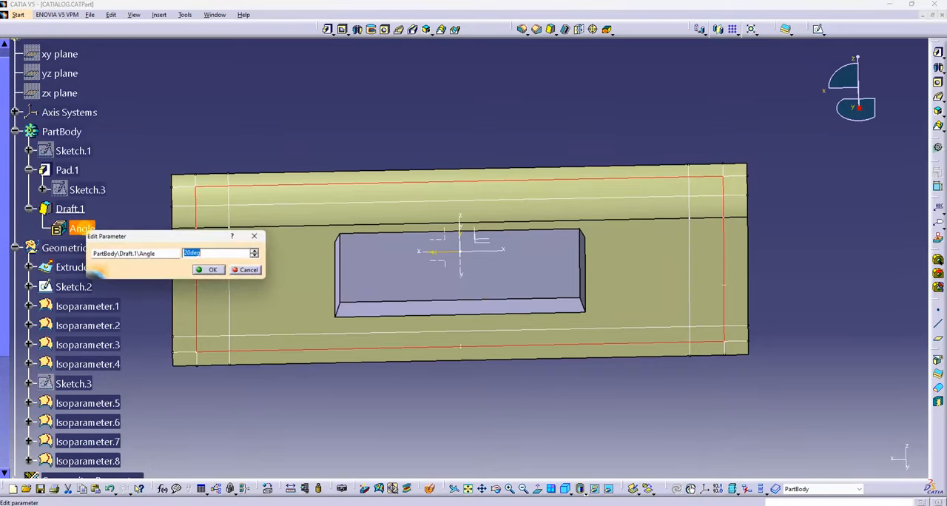
type("40")
key("Return")
Step: Return to composites design by opening Plies Group.1 for editing and accepting its definition
middle_click_drag(417, 383, 554, 328)
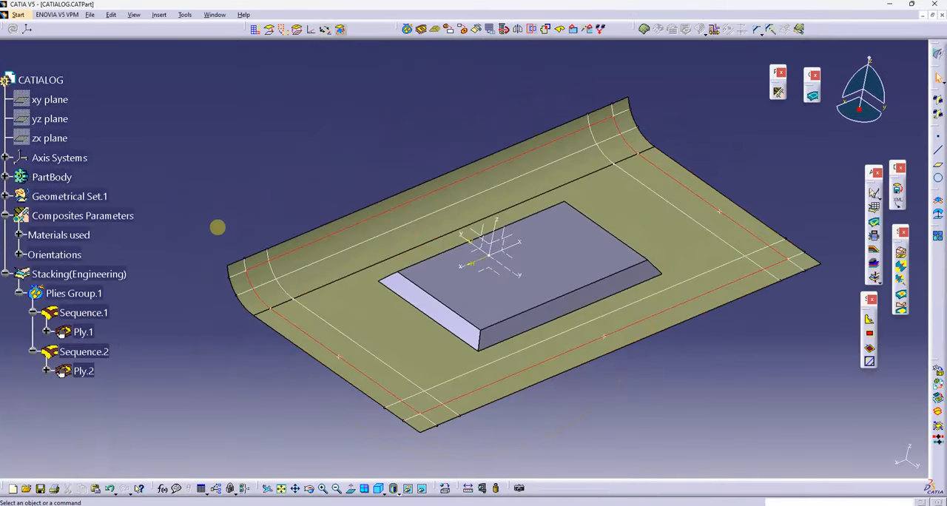
double_click(74, 293)
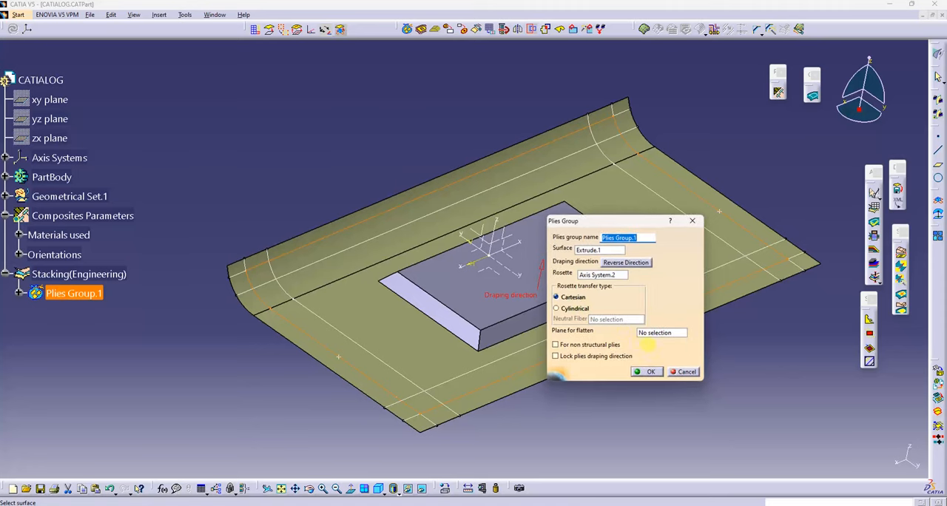
left_click(650, 371)
left_click(436, 30)
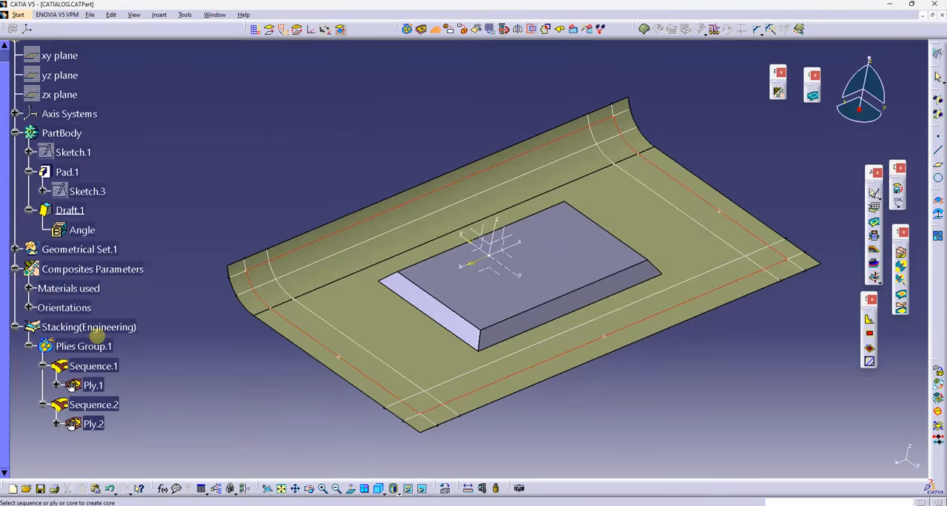
left_click(83, 346)
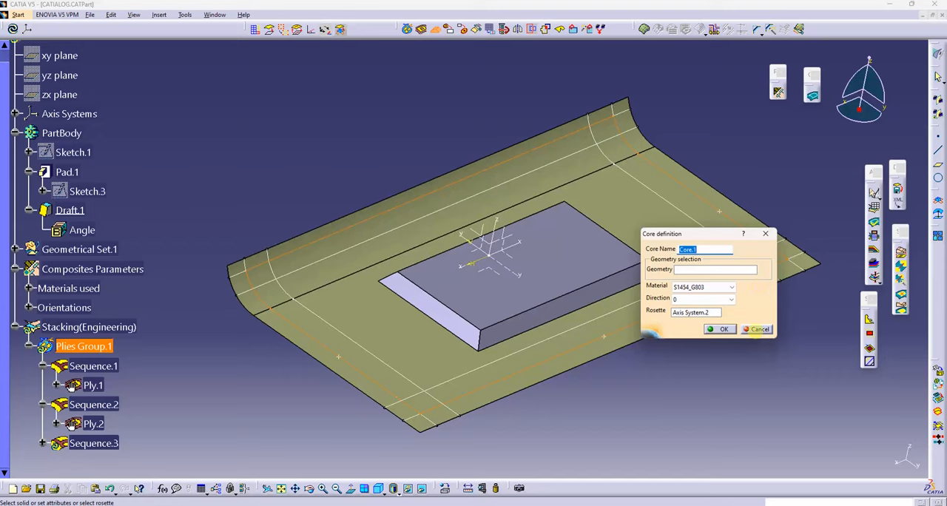
left_click(758, 330)
Step: Start a core in Plies Group.1 and select PartBody as its geometry
middle_click_drag(534, 74, 513, 74)
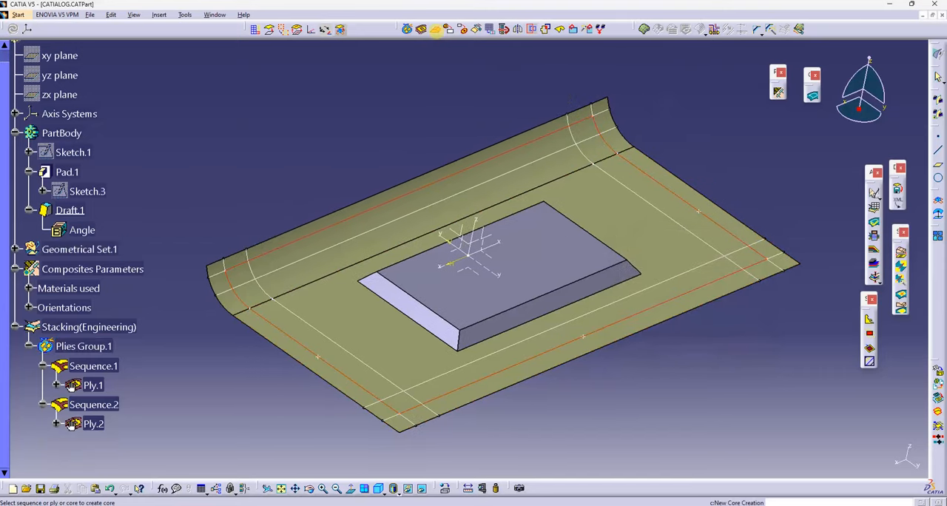
left_click(83, 346)
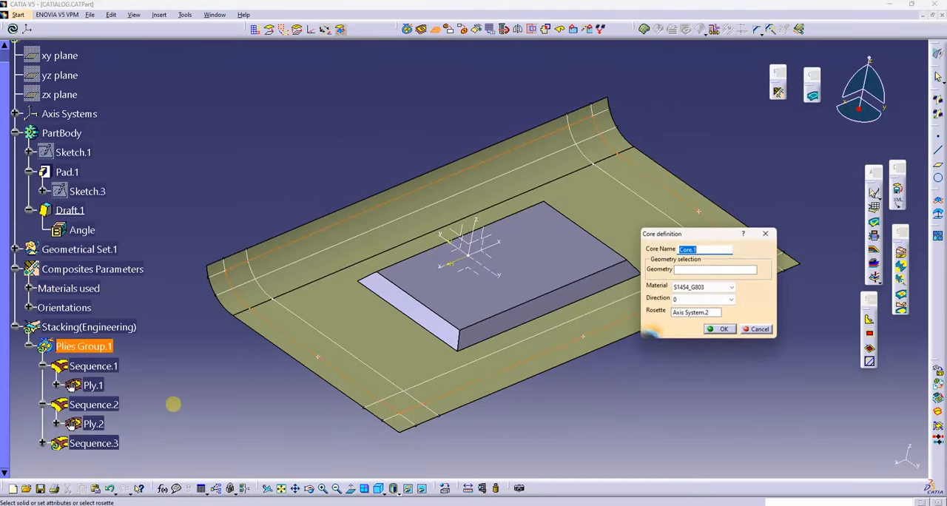
middle_click_drag(549, 337, 508, 335)
left_click(687, 270)
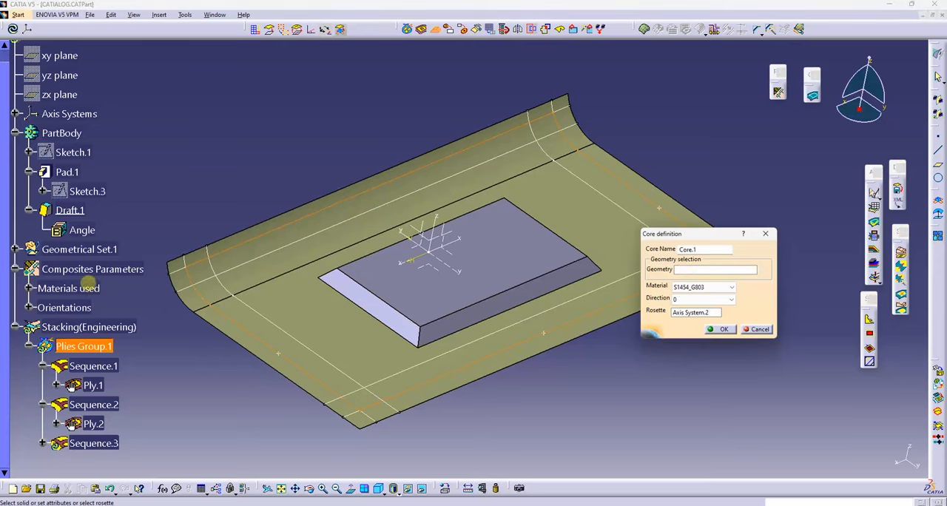
left_click(70, 144)
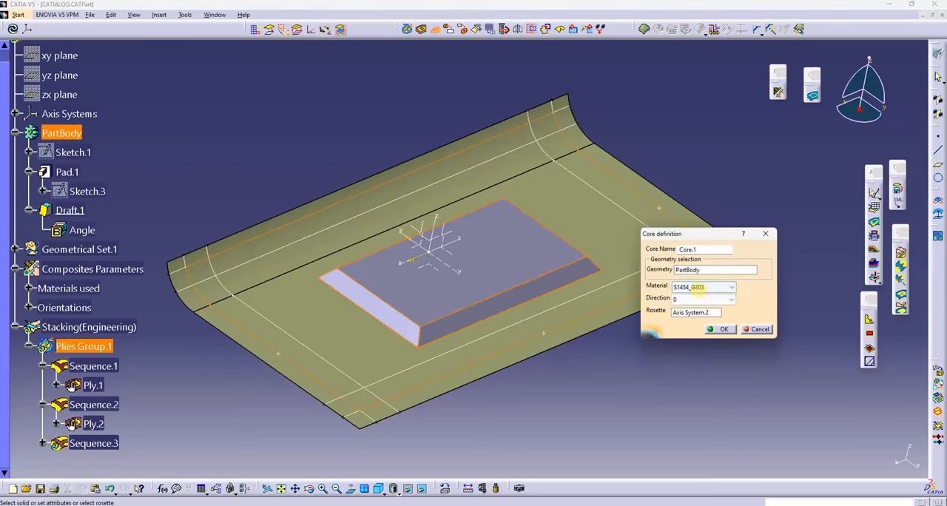
Step: Set the core's material to KEVLAR4 with a blank direction, accept the core and check it under Sequence.3
left_click(698, 287)
left_click(693, 312)
left_click(694, 301)
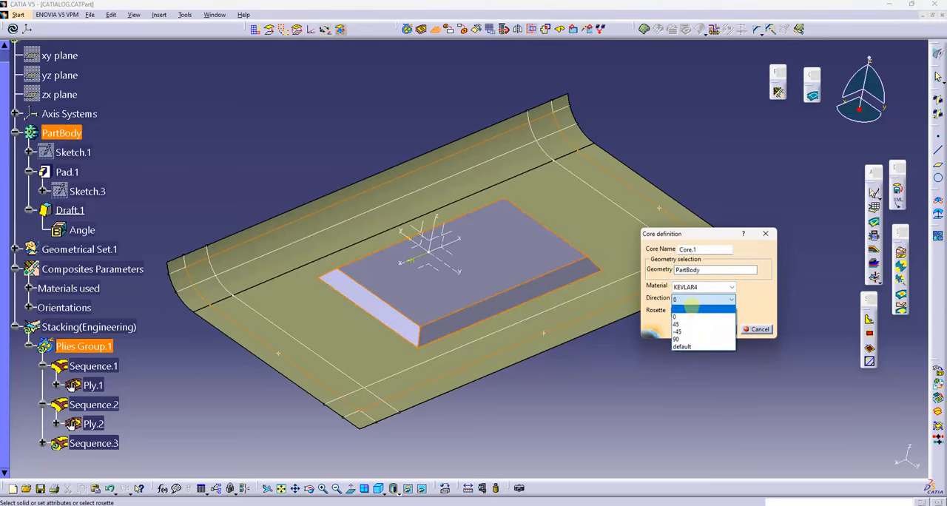
left_click(693, 311)
left_click(720, 329)
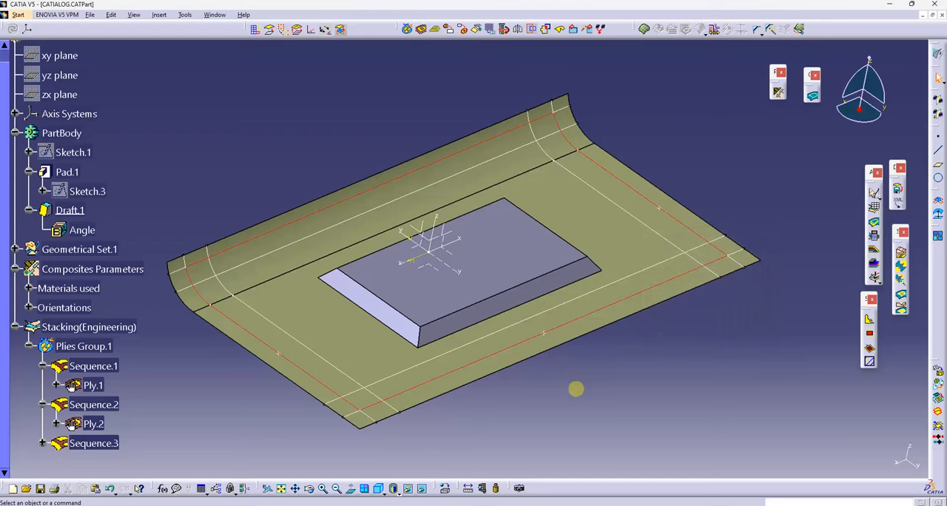
left_click(43, 443)
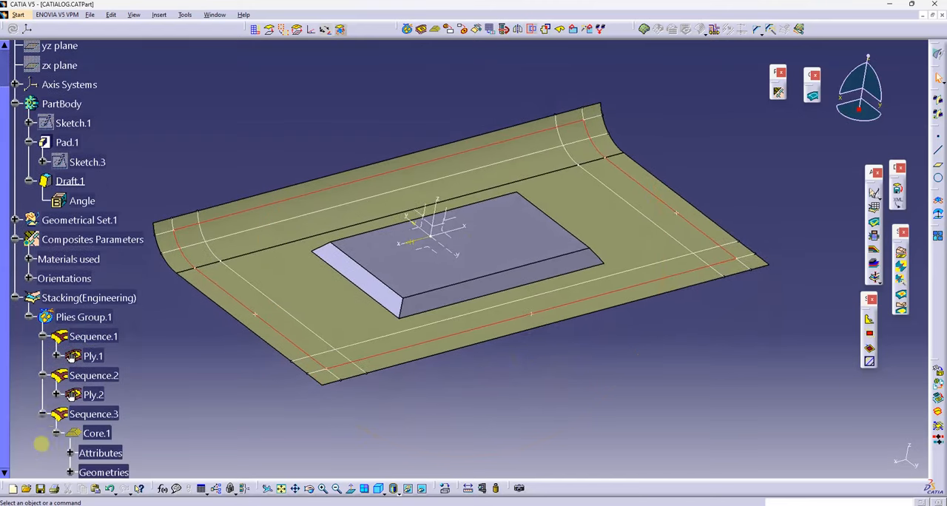
scroll(86, 352, "down", 1)
left_click(56, 388)
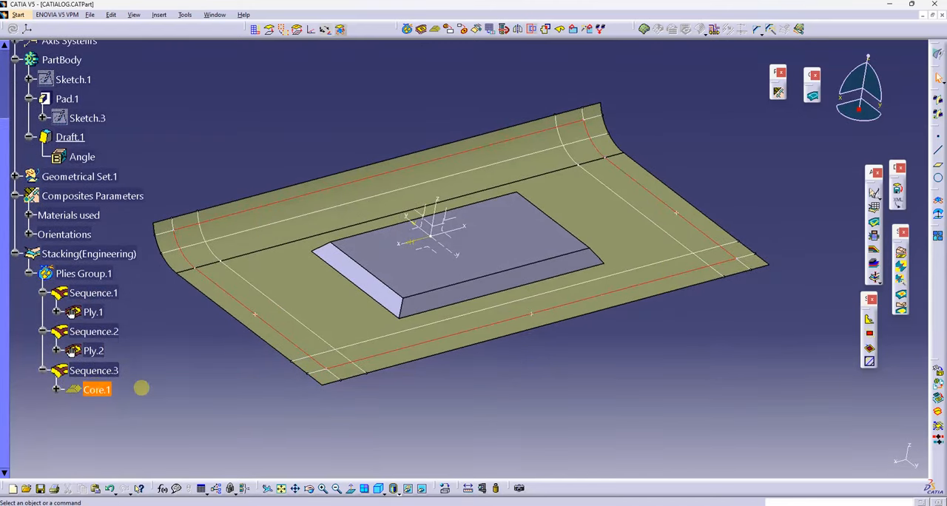
Step: Create a ply in Plies Group.1 on Extrude.1, bounded by a contour through Isoparameter.5, Isoparameter.6, Isoparameter.7 and Isoparameter.8
middle_click_drag(239, 372, 473, 373)
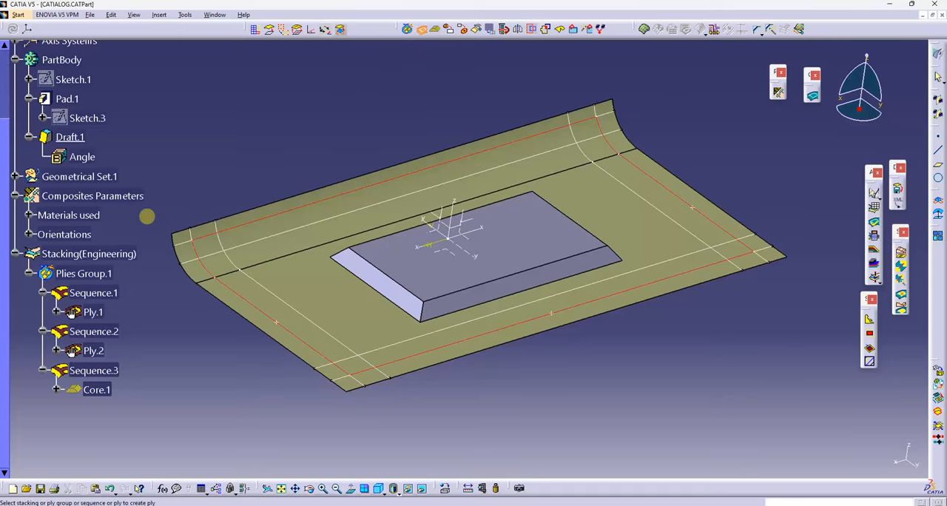
left_click(83, 273)
left_click(701, 263)
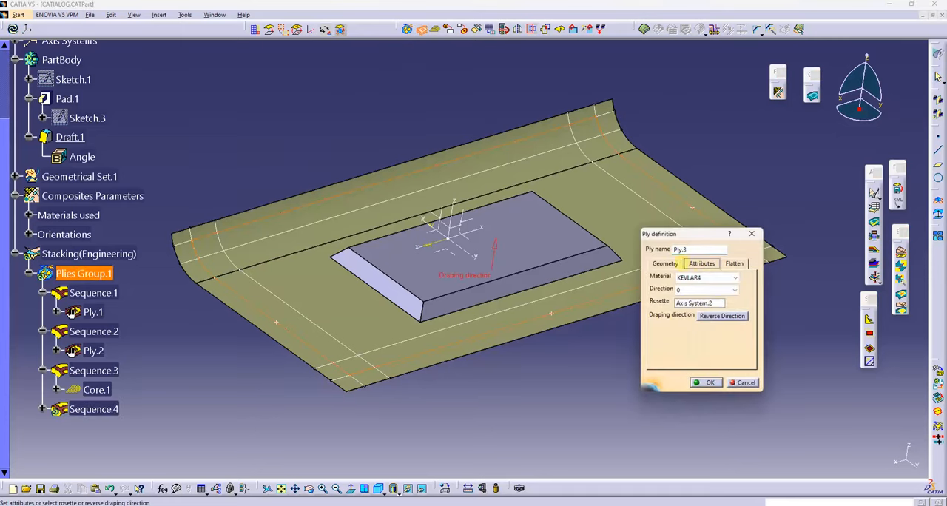
left_click(665, 264)
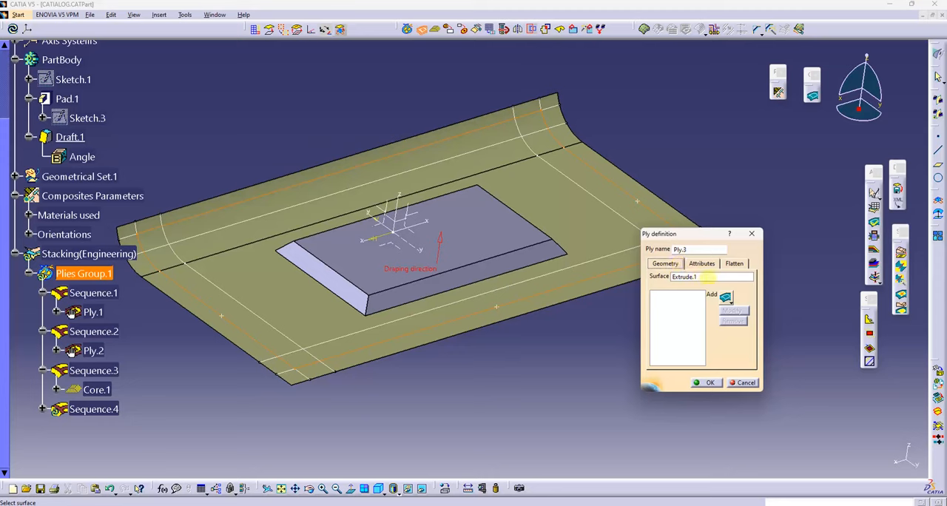
left_click(725, 296)
left_click_drag(849, 372, 657, 323)
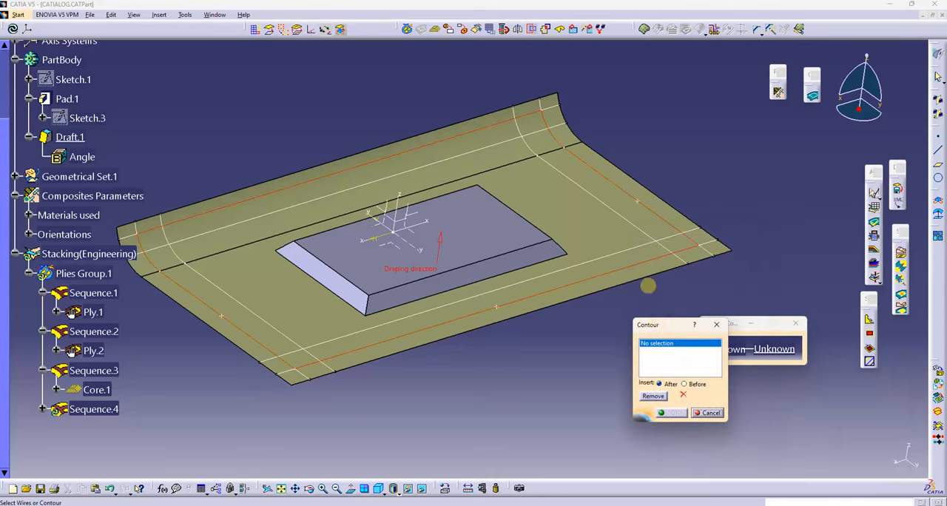
left_click(595, 191)
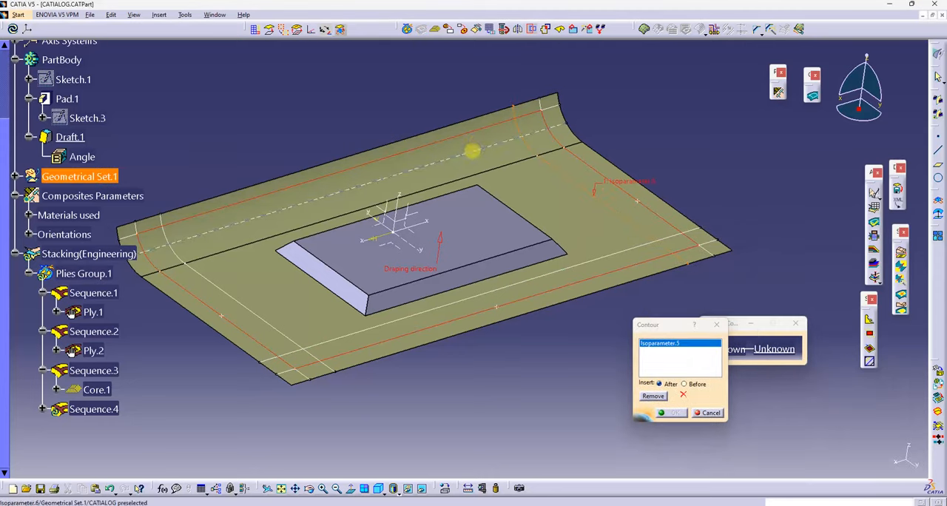
left_click(472, 151)
left_click(247, 304)
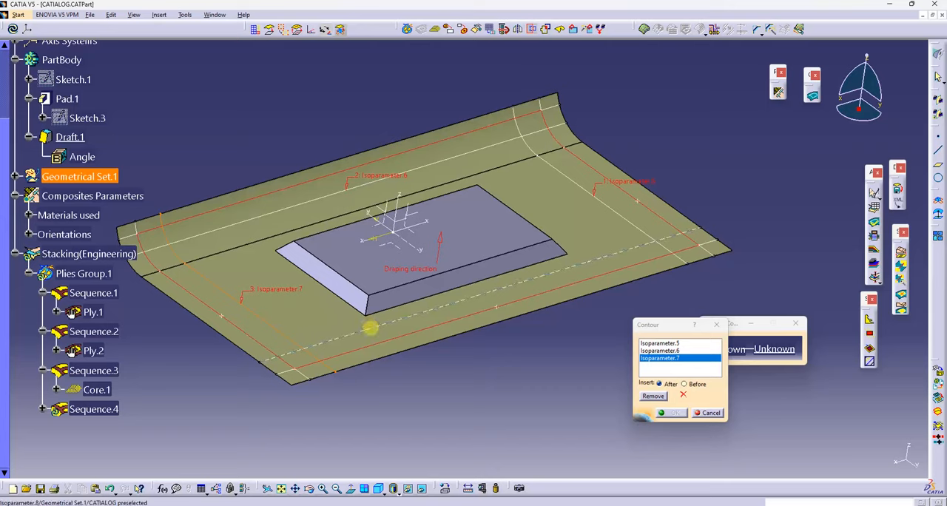
left_click(371, 328)
left_click(669, 412)
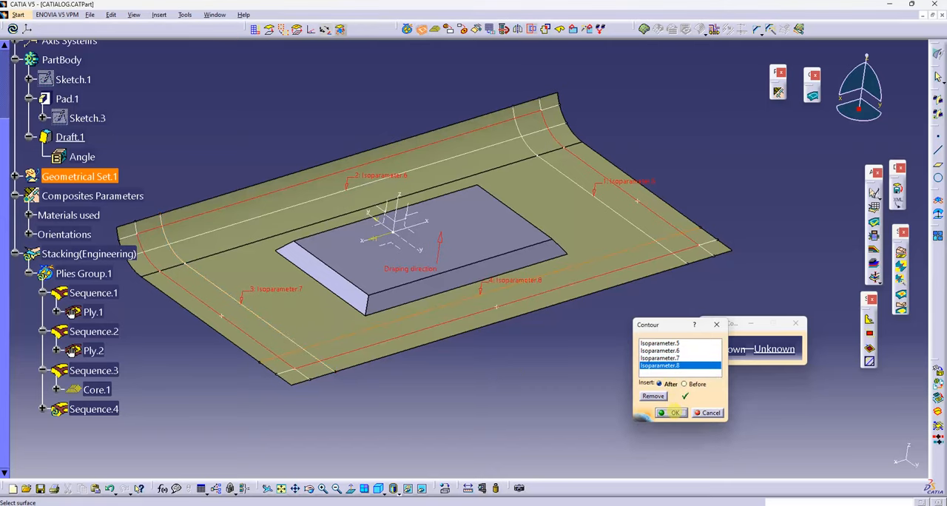
Step: Set Ply.3's material to S1454_G803 and its direction to 45, and accept the ply definition
left_click(702, 263)
left_click(707, 278)
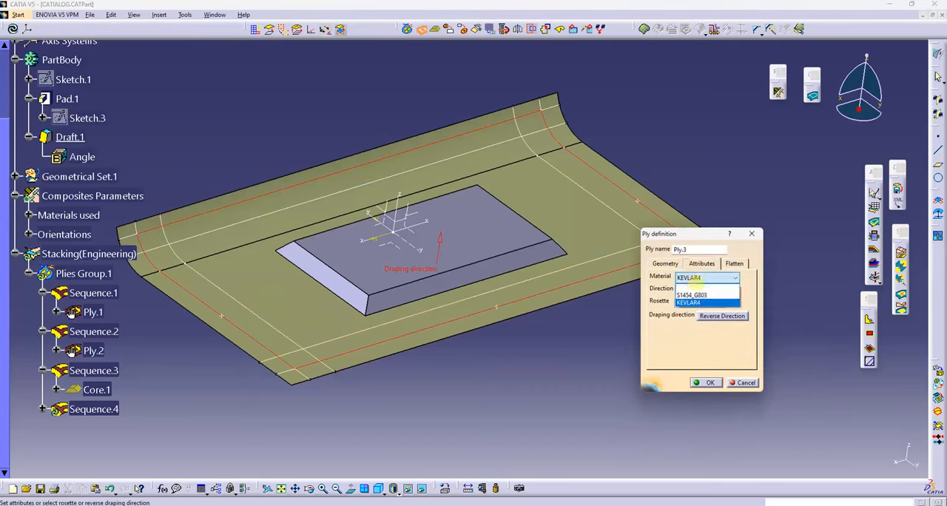
left_click(700, 291)
left_click(696, 290)
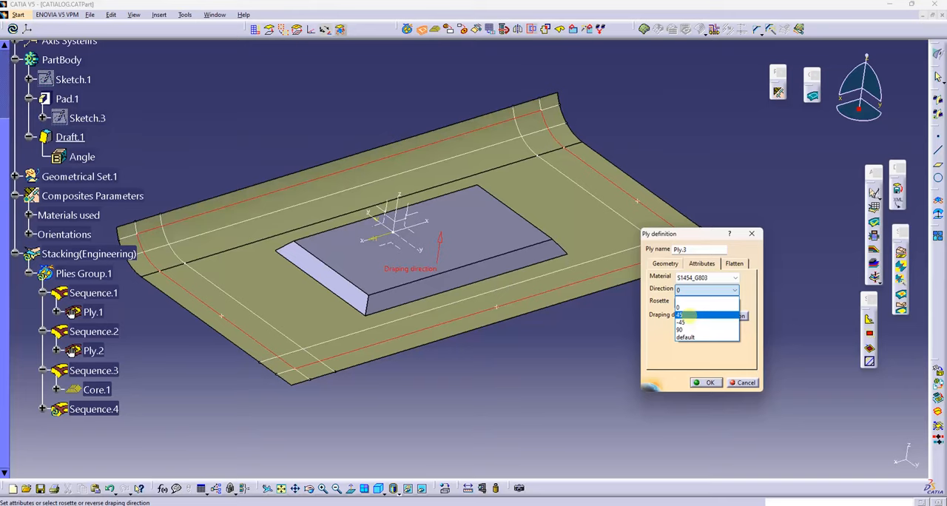
left_click(681, 315)
left_click(712, 382)
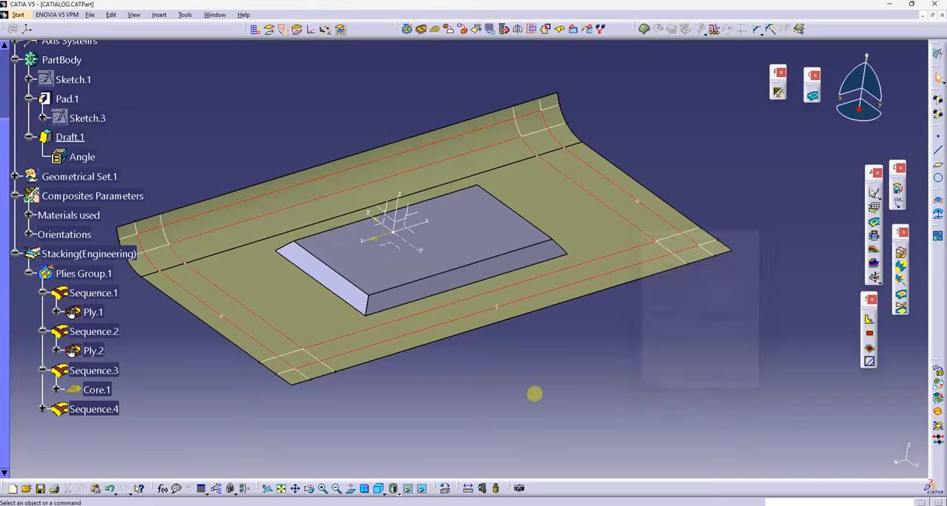
middle_click_drag(522, 374, 570, 376)
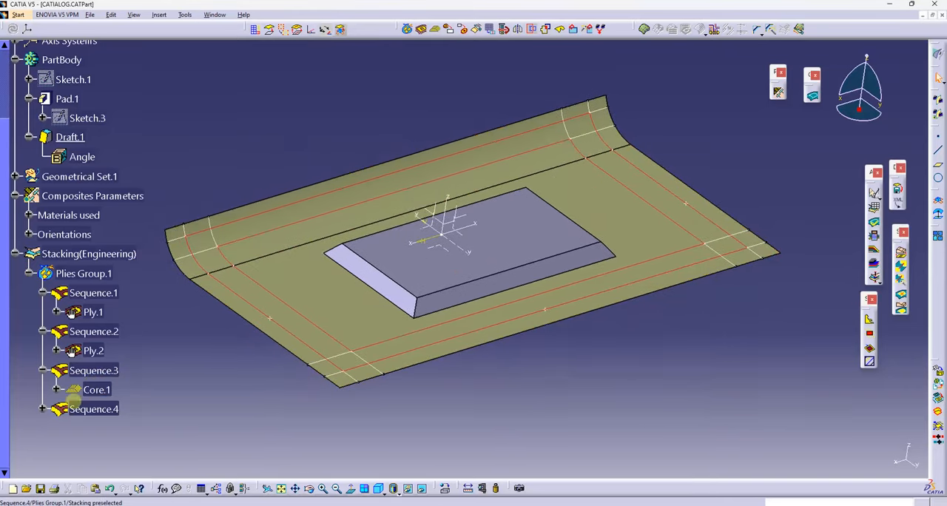
Step: Copy Sequence.4 with its ply, paste it into Plies Group.1 and expand the pasted sequence
right_click(91, 426)
left_click(129, 431)
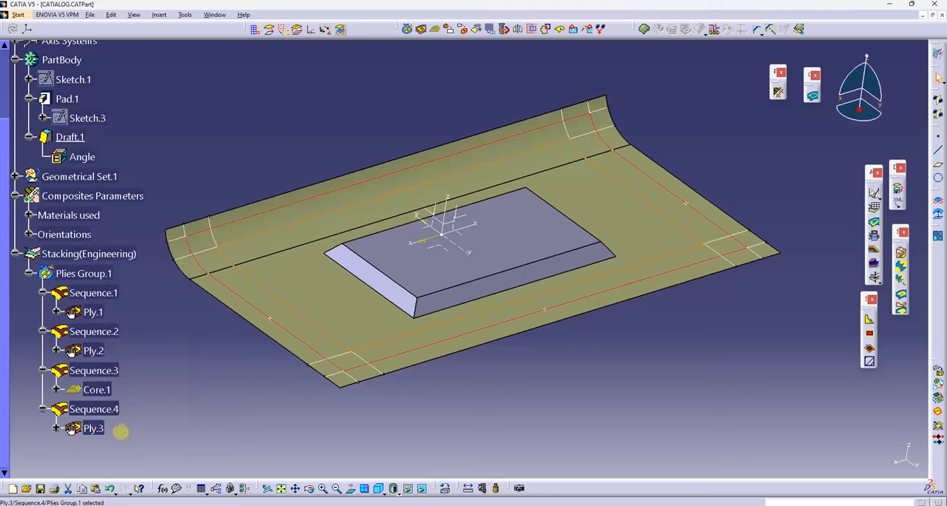
right_click(95, 427)
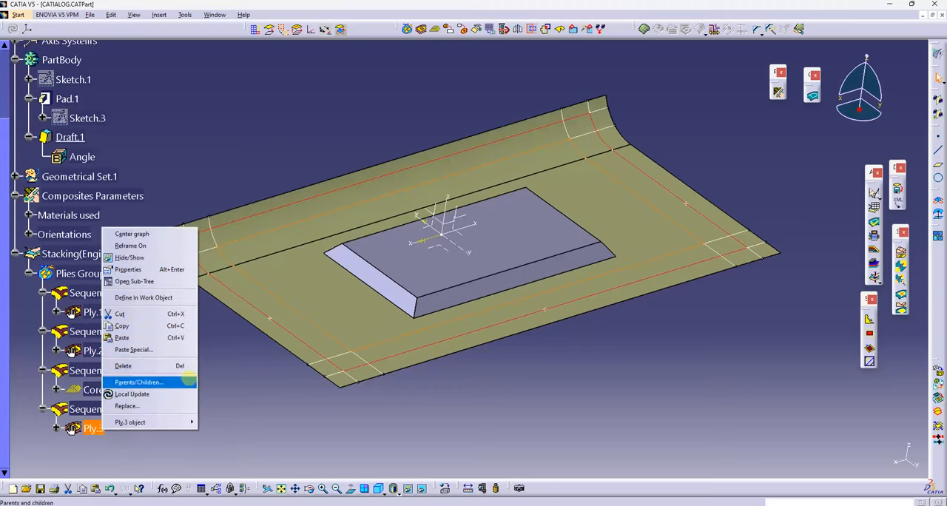
left_click(203, 449)
right_click(100, 408)
left_click(120, 302)
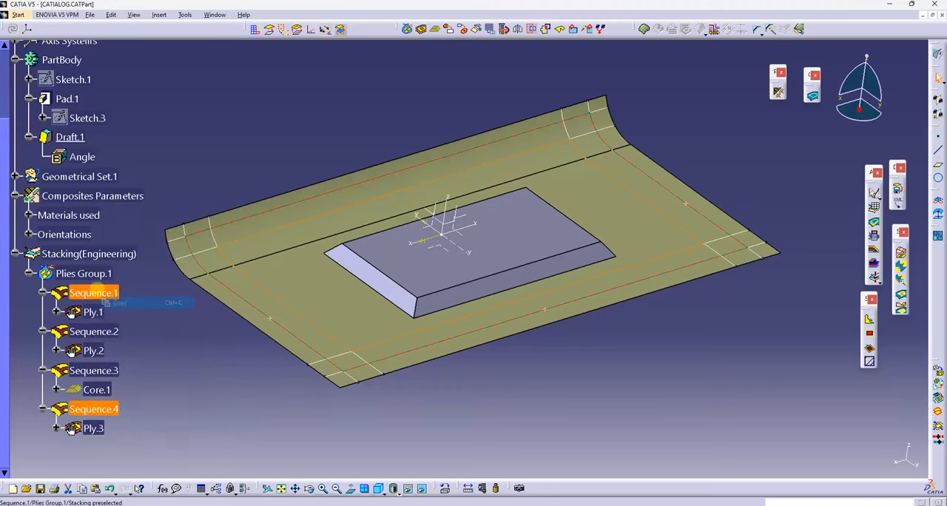
right_click(83, 274)
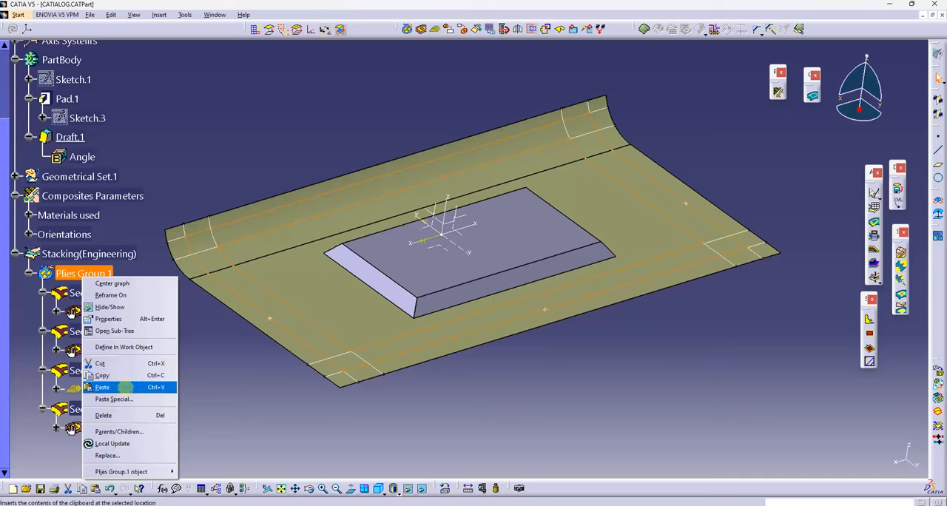
left_click(118, 385)
scroll(99, 385, "down", 1)
left_click(43, 404)
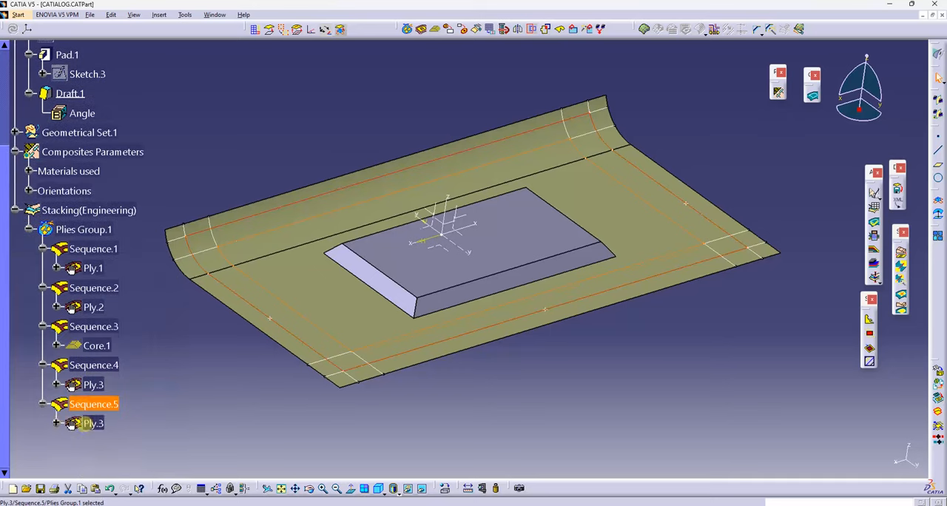
Step: Rename the copied ply in Sequence.5 to Ply.4, set its direction to 0 and accept the definition
double_click(87, 423)
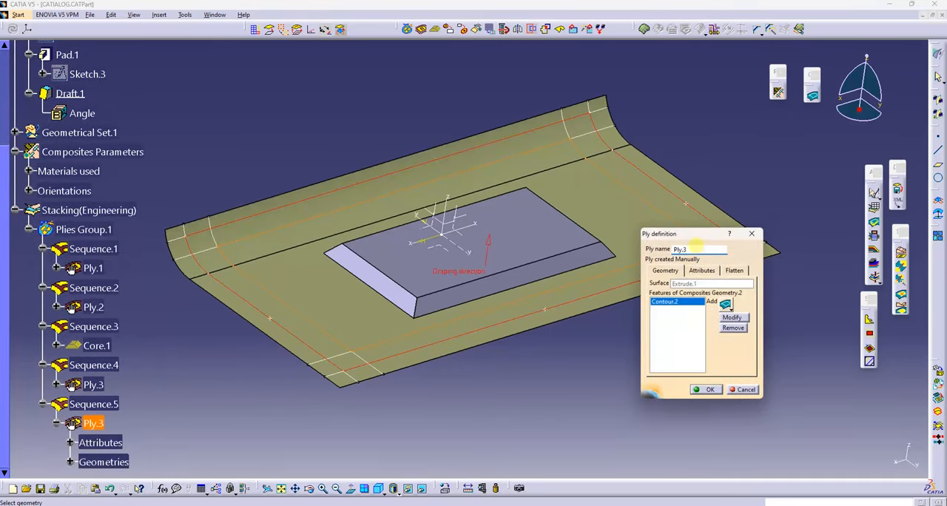
left_click(701, 271)
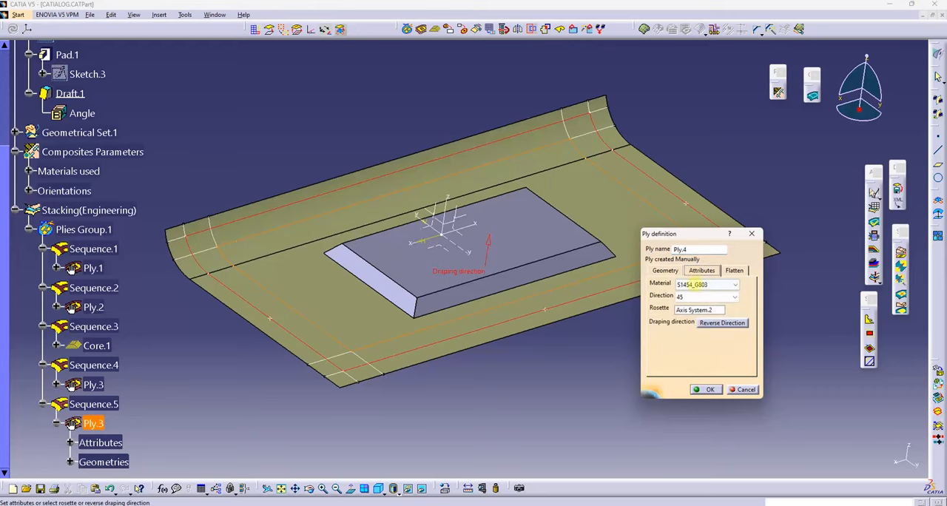
left_click(696, 296)
left_click(689, 314)
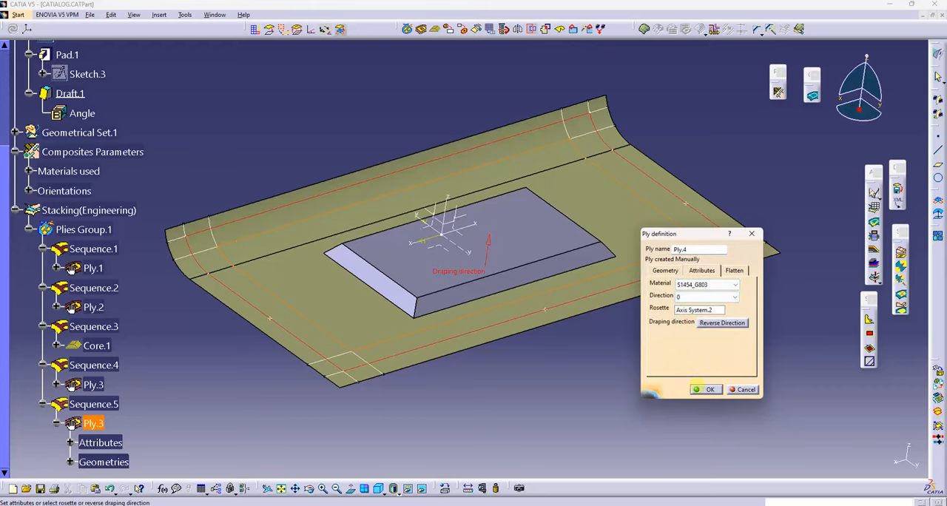
left_click(706, 389)
middle_click_drag(624, 370, 402, 329)
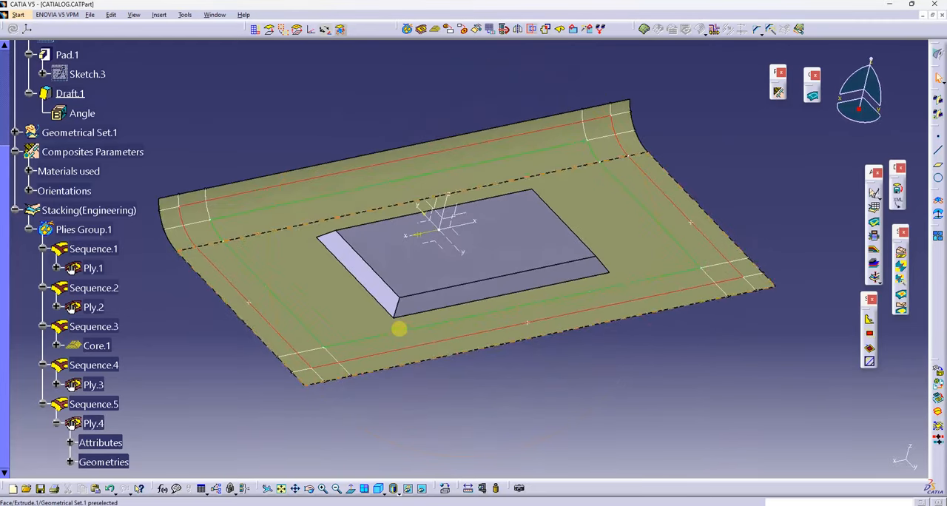
left_click(54, 423)
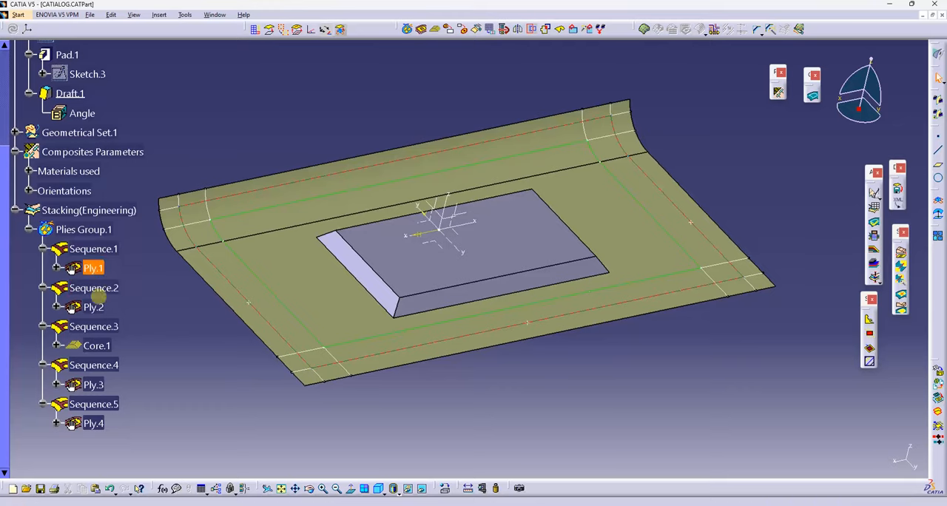
Step: Start a ply section of Plies Group.1, creating its sectioning plane at 0 offset from Axis System.2's ZX plane
middle_click_drag(522, 360, 497, 313)
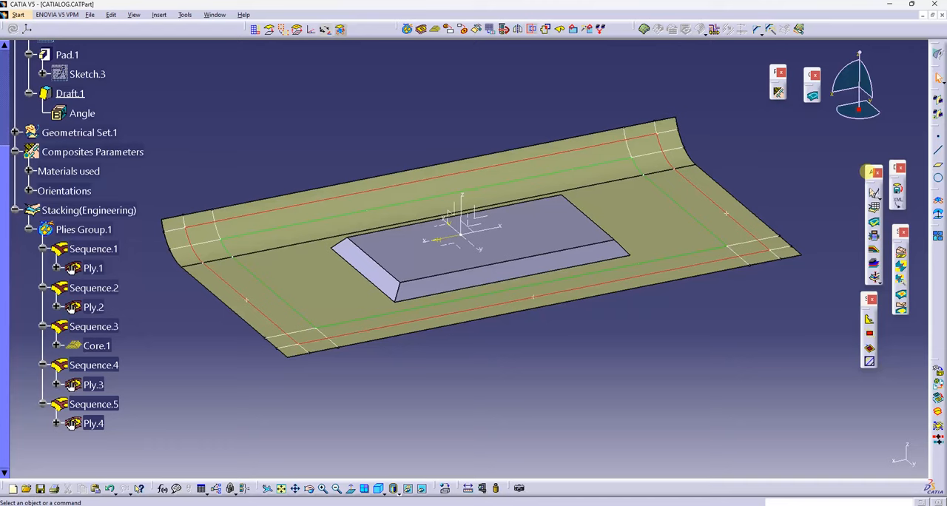
left_click_drag(867, 172, 614, 61)
middle_click_drag(561, 87, 568, 87)
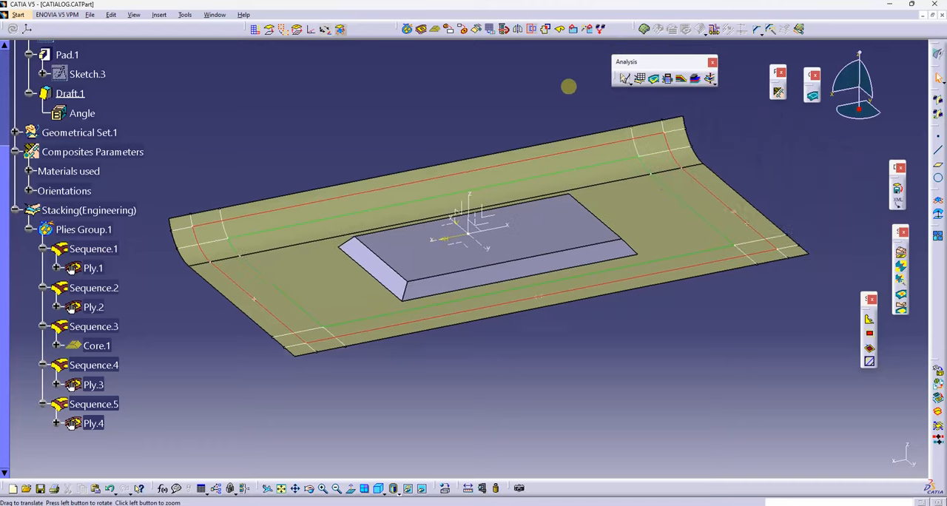
middle_click_drag(569, 87, 582, 107)
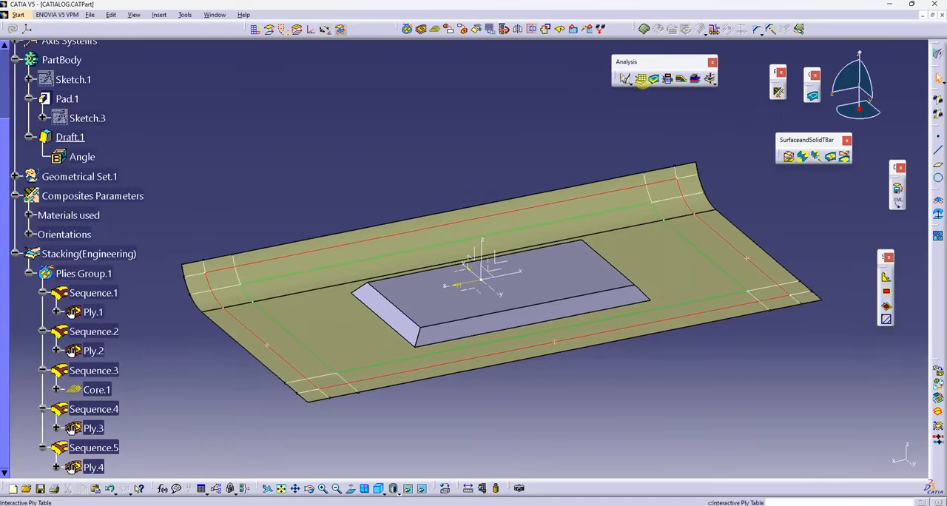
middle_click_drag(551, 177, 538, 220)
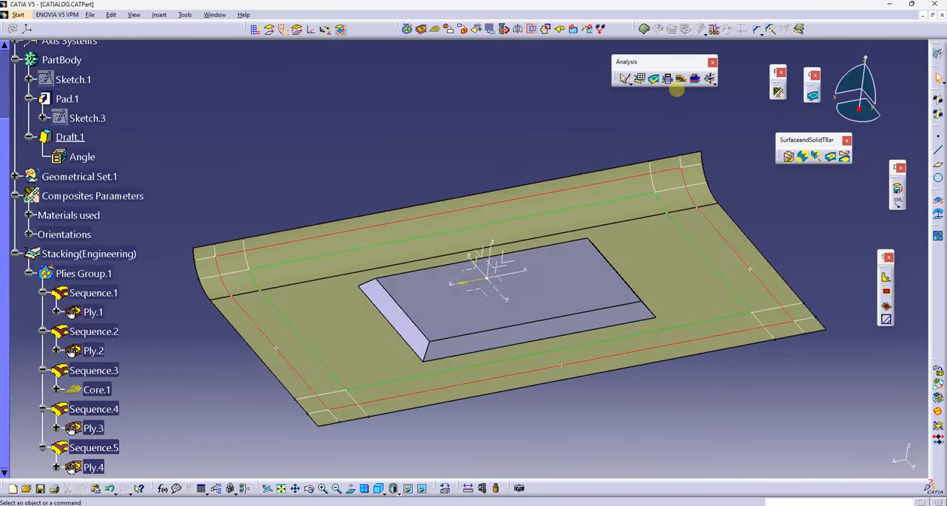
left_click(678, 83)
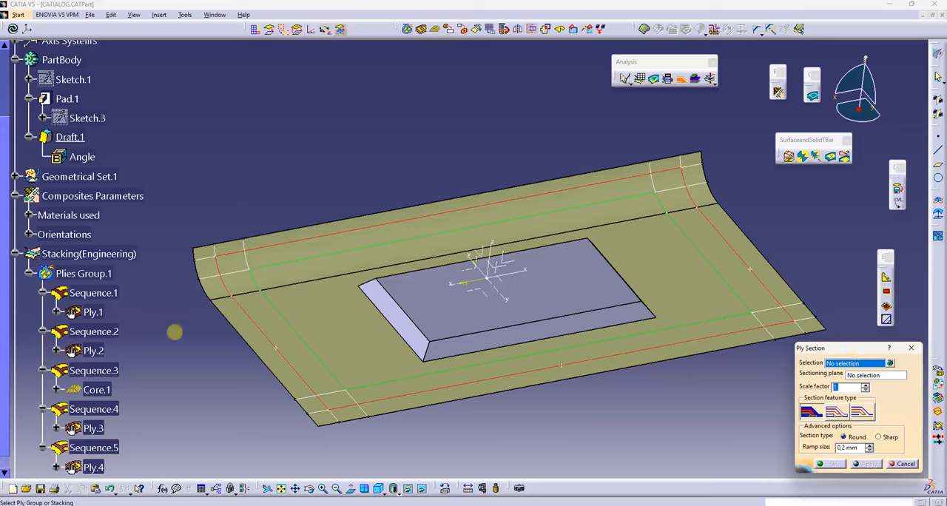
left_click(82, 273)
right_click(873, 376)
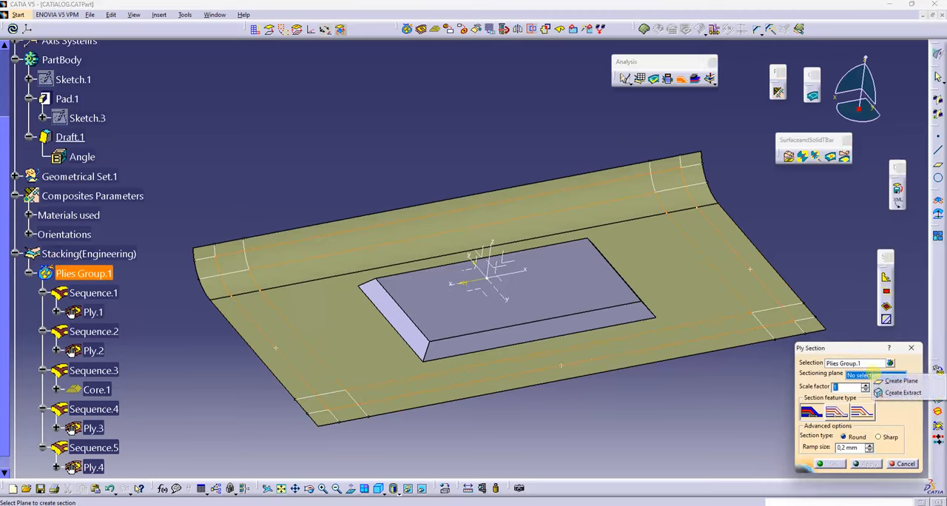
left_click(899, 381)
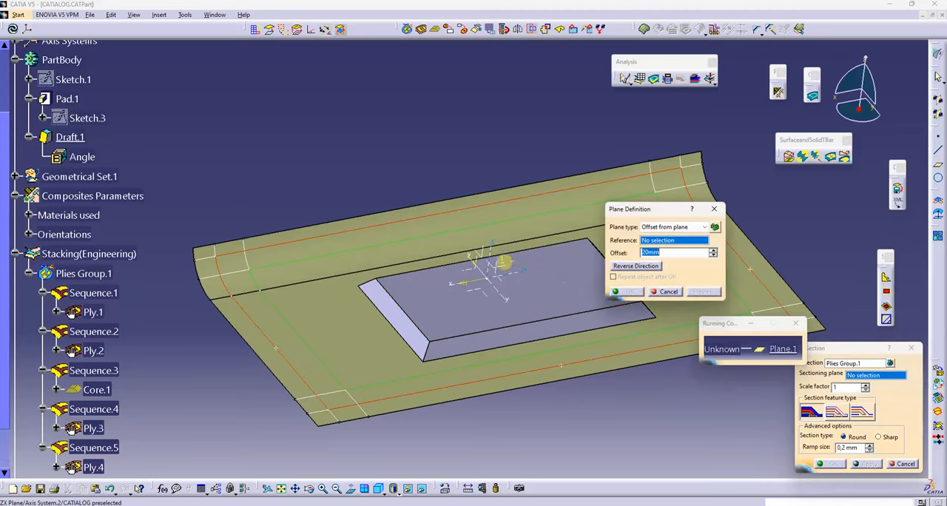
left_click(510, 265)
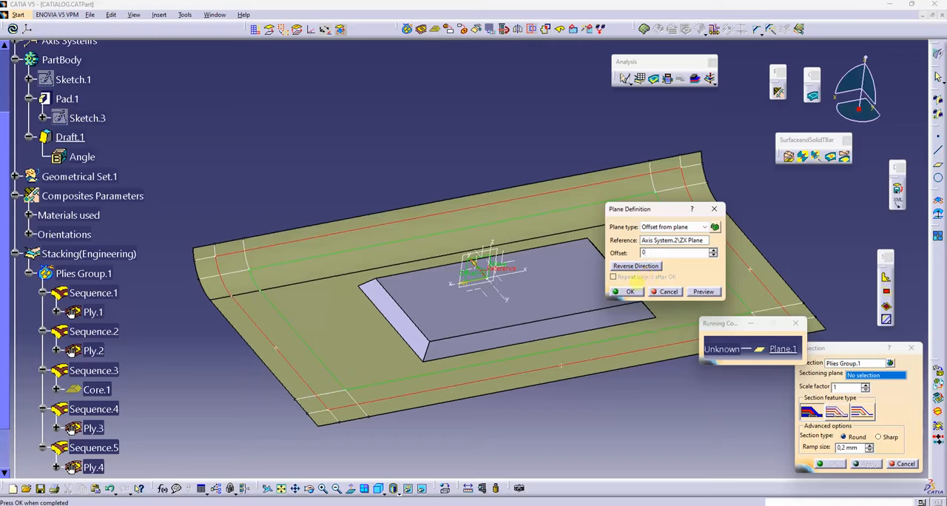
left_click(630, 290)
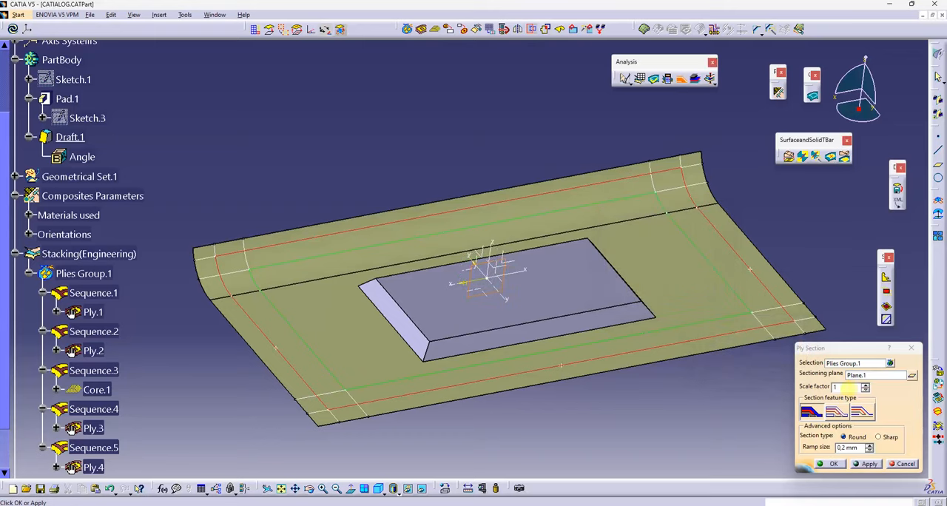
Step: Apply the ply section with a scale factor of 5, and again with the scale factor raised to 10
double_click(845, 387)
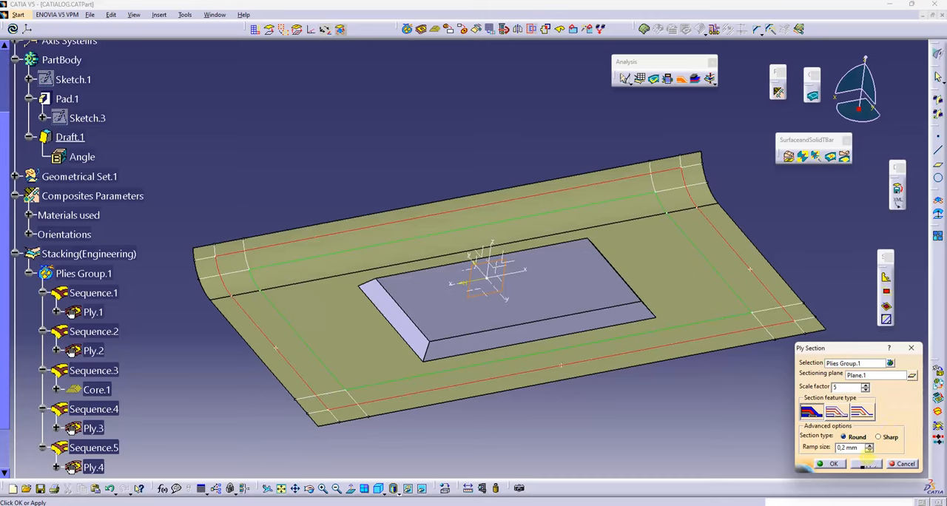
left_click(866, 463)
scroll(612, 365, "up", 1)
middle_click_drag(612, 365, 495, 373)
left_click_drag(842, 387, 754, 383)
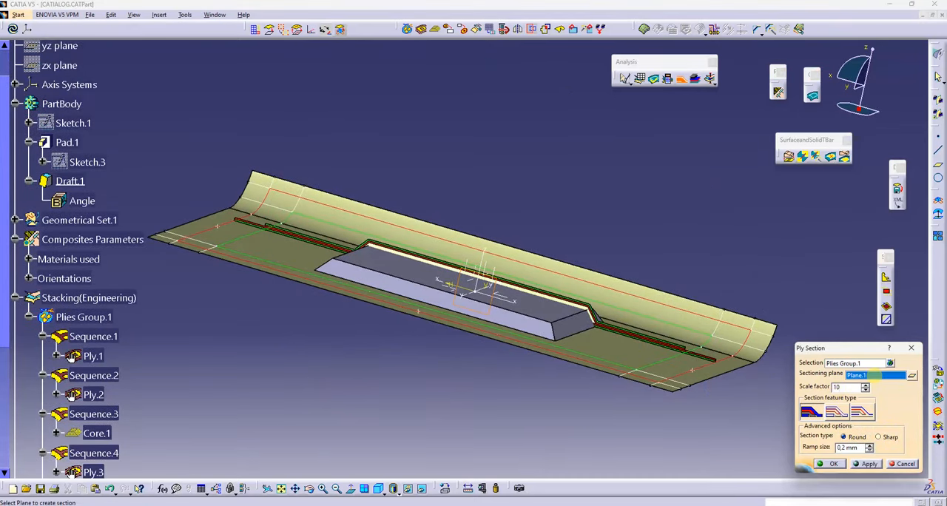
left_click(877, 466)
middle_click_drag(386, 267, 556, 328)
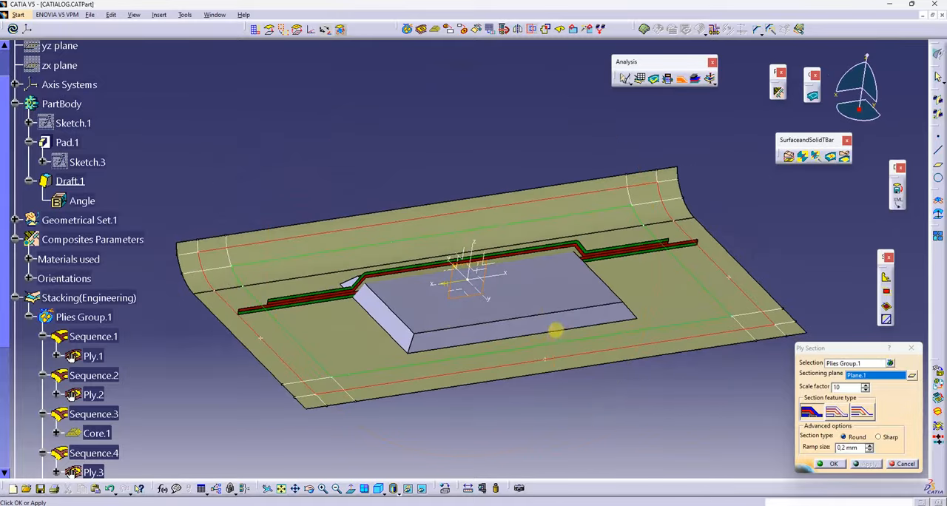
Step: Try the closed-outline curve feature type on the ply section in place of the filled one
mouse_move(443, 326)
middle_mouse_down()
mouse_move(587, 316)
mouse_move(533, 318)
mouse_move(572, 253)
mouse_move(574, 195)
mouse_move(349, 281)
mouse_move(528, 345)
mouse_move(555, 317)
mouse_move(430, 320)
mouse_move(490, 323)
mouse_move(429, 331)
middle_mouse_up()
left_click(837, 412)
left_click(867, 464)
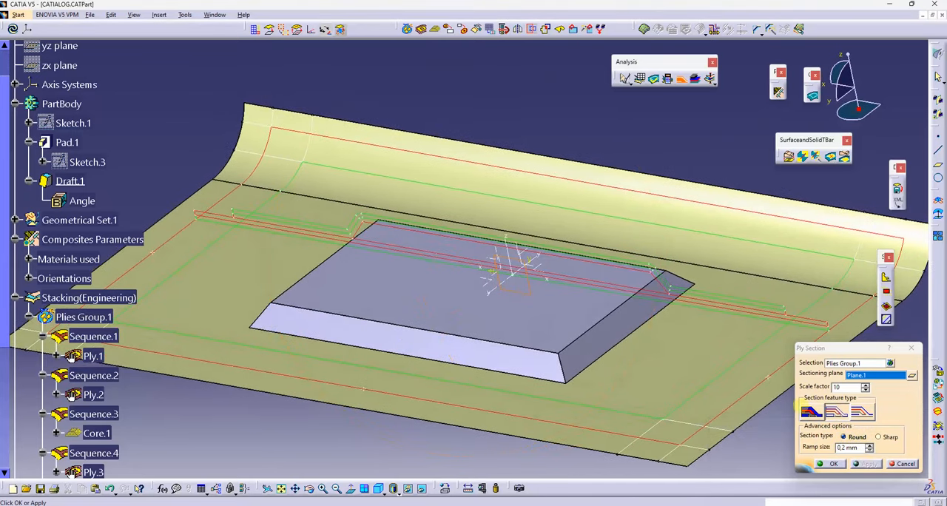
middle_click_drag(592, 392, 660, 334)
Step: Hide the extruded surface and apply the filled section feature type to the ply section
right_click(560, 237)
left_click(596, 267)
left_click(809, 412)
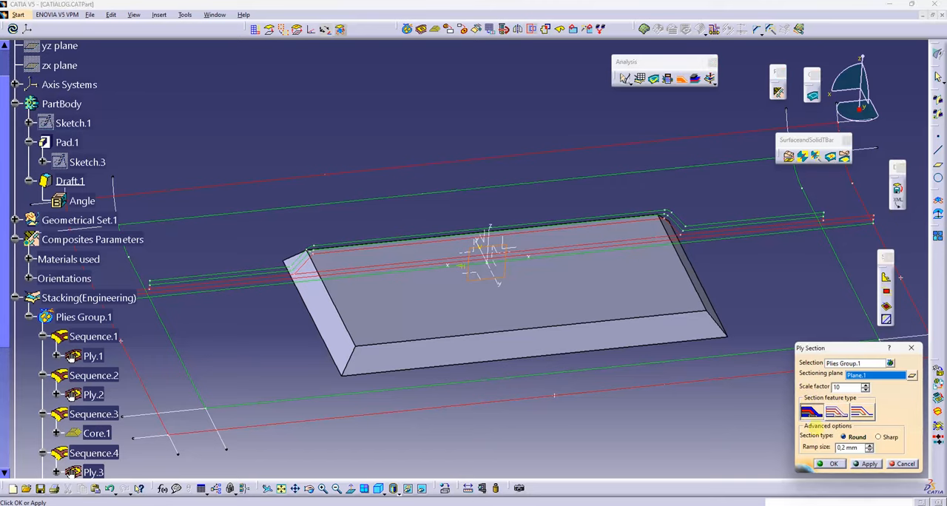
left_click(864, 463)
Step: Try the Sharp section type on the ply section and return it to Round
left_click(889, 437)
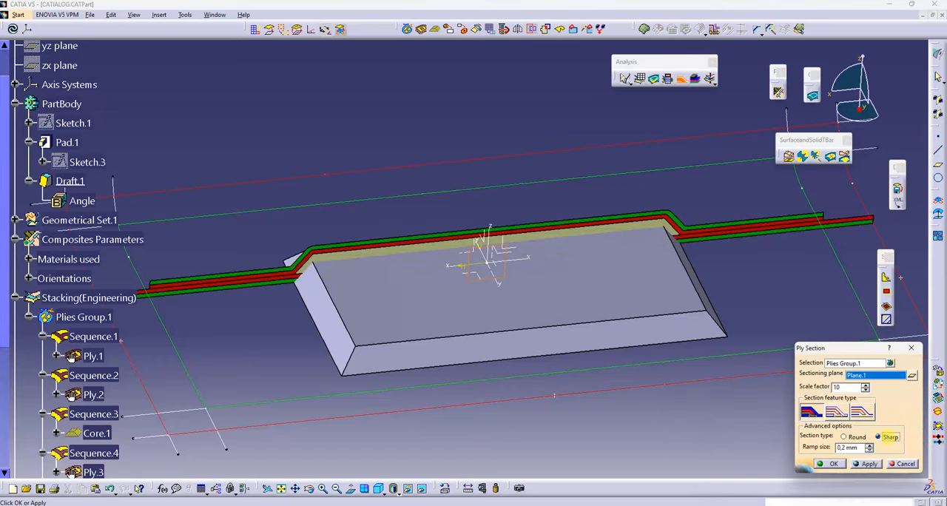
left_click(867, 464)
left_click(851, 437)
left_click(867, 464)
Step: Bring the extruded surface back into view and create the ply section with scale factor 10 and the Round section type
middle_click_drag(696, 384, 455, 275)
left_click(420, 488)
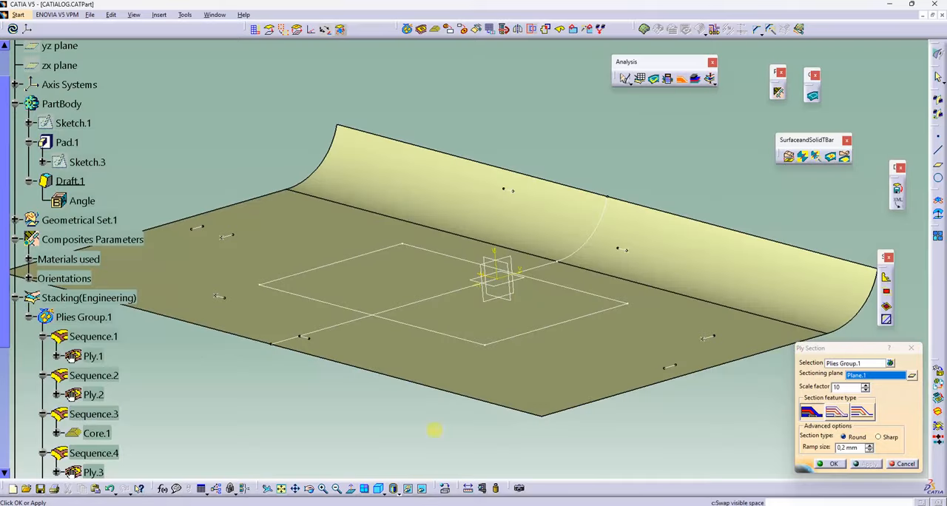
left_click(336, 222)
left_click(425, 487)
middle_click_drag(434, 335, 524, 291)
scroll(520, 298, "up", 1)
left_click(830, 464)
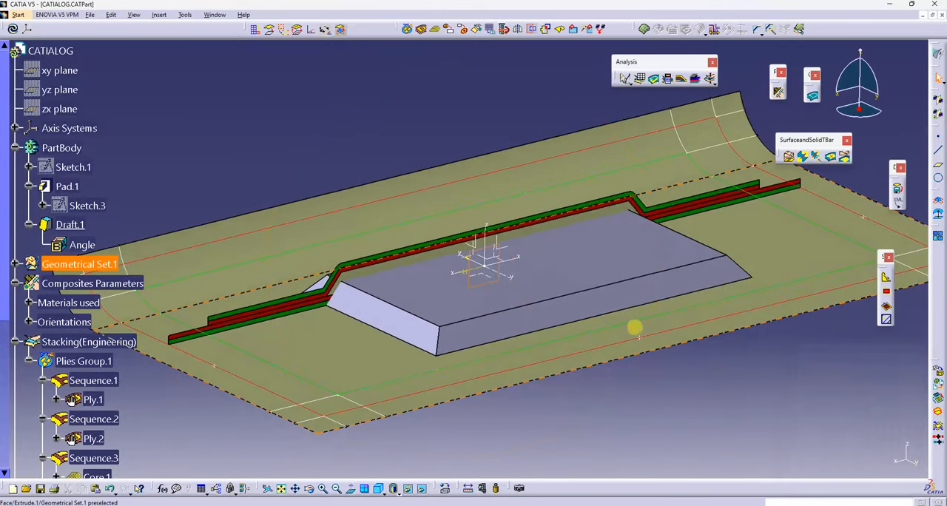
Step: Apply the Ply Exploder to Plies Group.1 with a cumulative offset, core sample range of 1000 mm and scale of 5
middle_click_drag(635, 329, 589, 284)
scroll(589, 284, "up", 1)
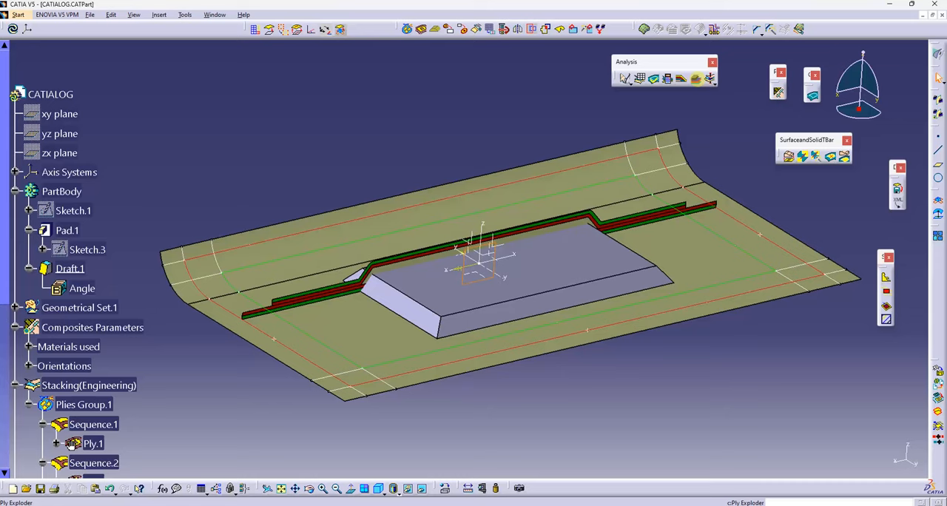
left_click(695, 79)
left_click_drag(842, 246, 753, 237)
left_click(737, 290)
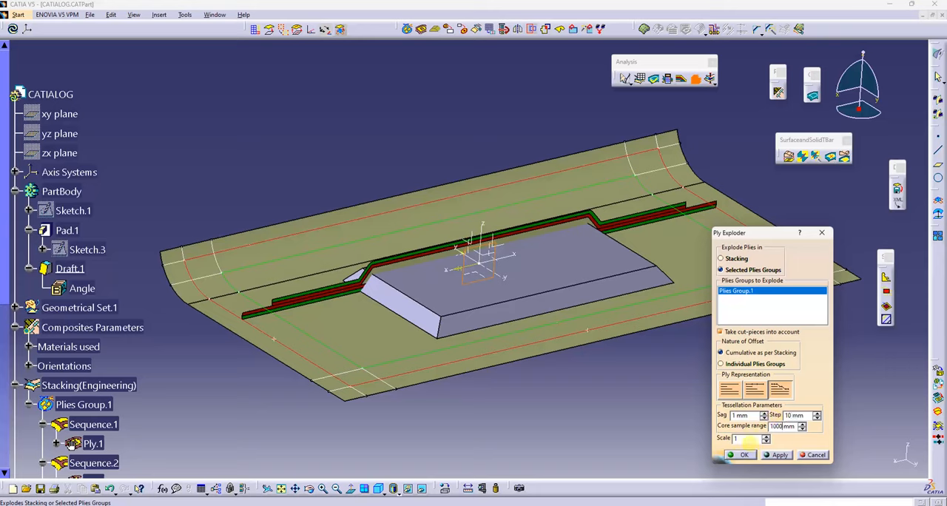
left_click(779, 455)
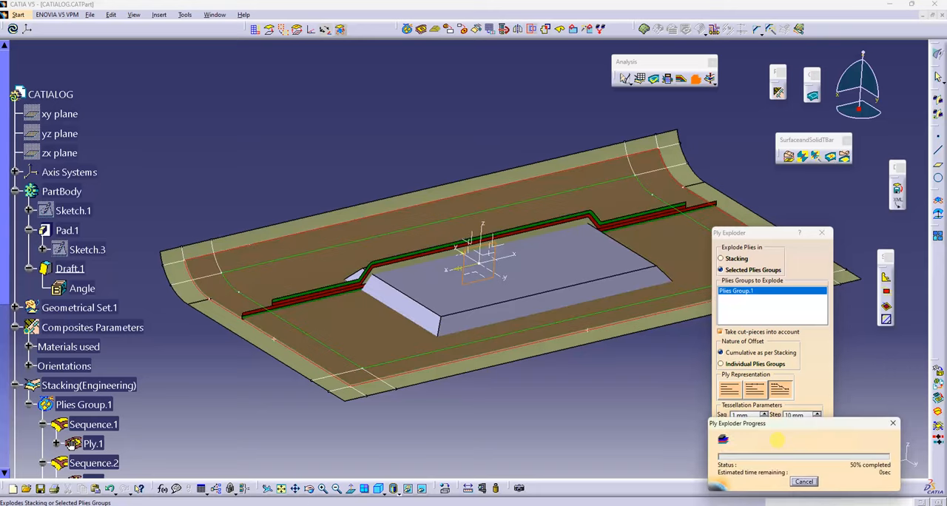
middle_click_drag(600, 335, 474, 317)
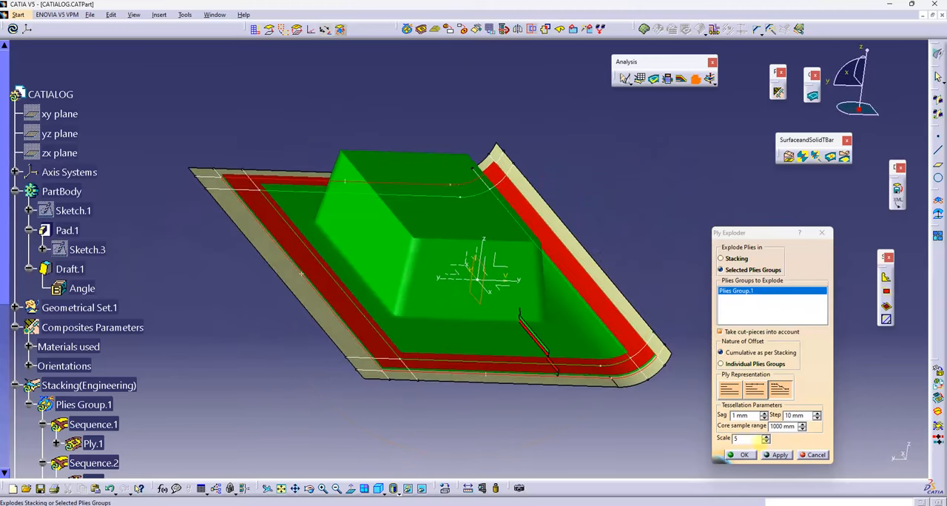
Step: Set the ply explosion scale to 1, reapply it and examine the exploded plies over the core
double_click(744, 438)
type("1")
left_click(779, 455)
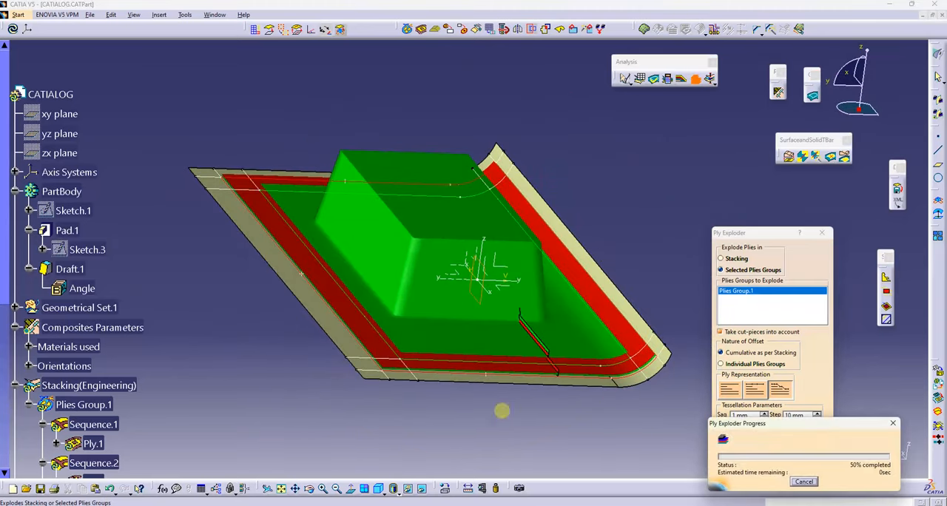
middle_click_drag(387, 375, 471, 299)
scroll(85, 318, "down", 6)
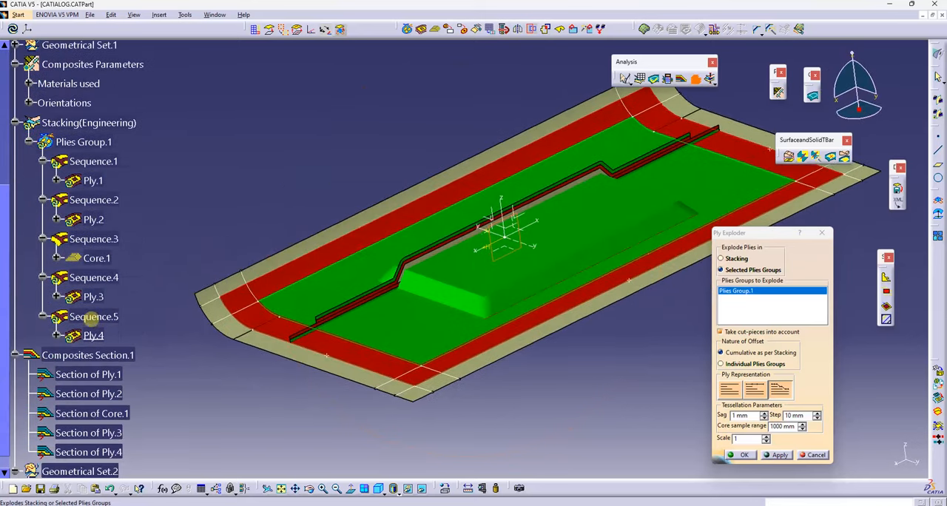
scroll(80, 388, "up", 5)
middle_click_drag(525, 335, 481, 320)
Step: Change the nature of offset to Individual Plies Groups and create the exploded plies of Plies Group.1
left_click(739, 364)
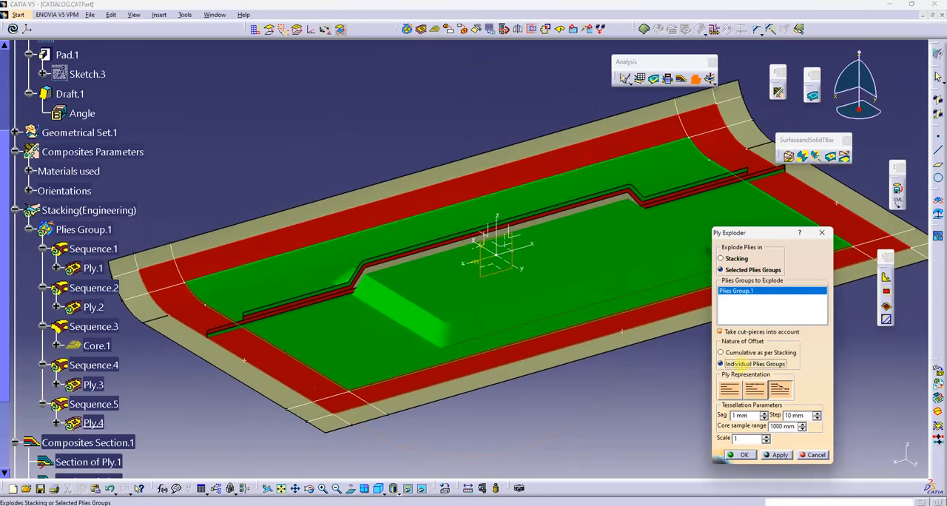
left_click(775, 455)
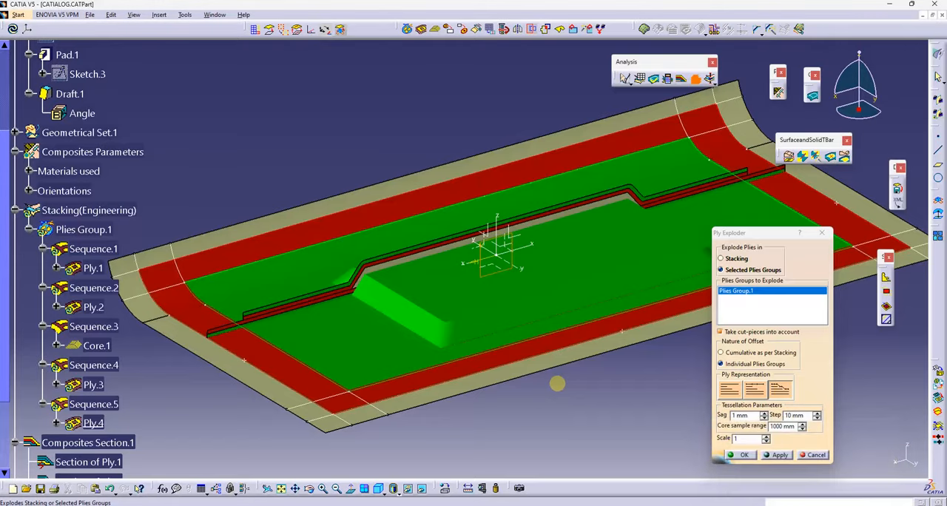
middle_click_drag(560, 350, 533, 255)
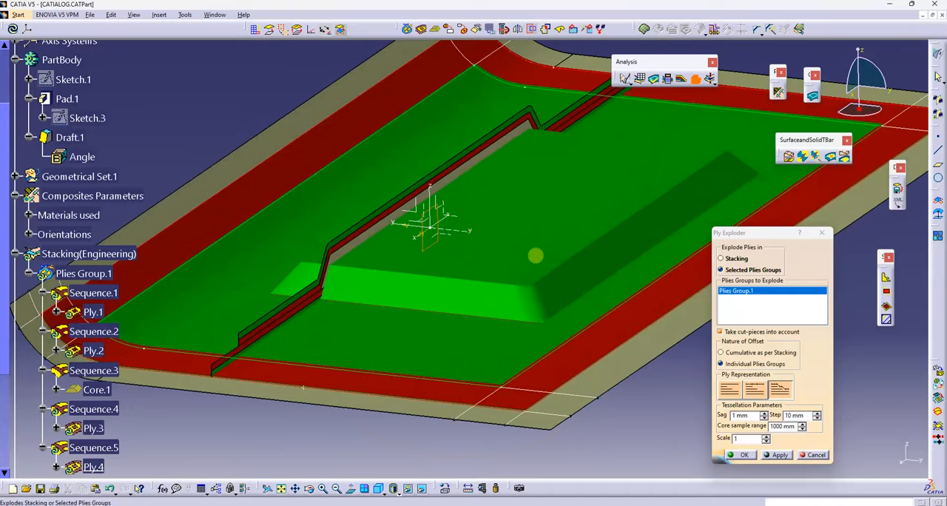
middle_click_drag(548, 304, 703, 444)
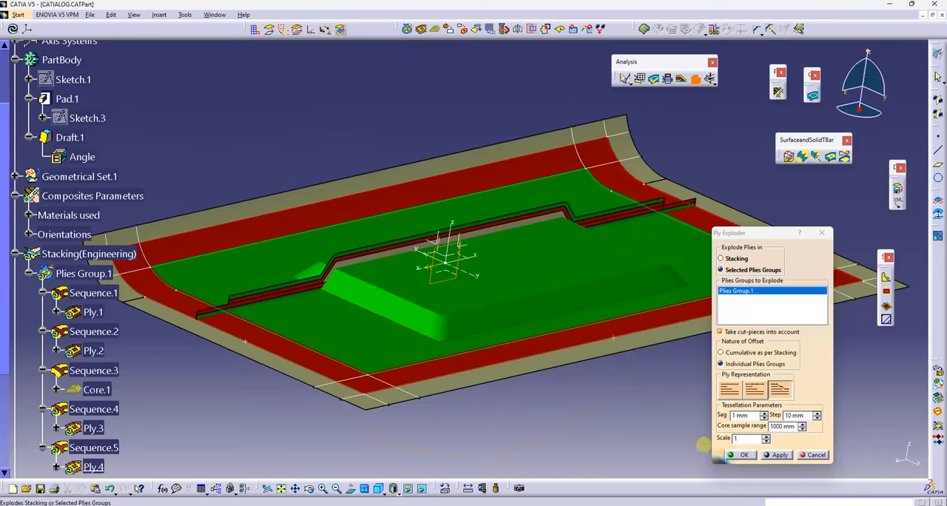
left_click(728, 455)
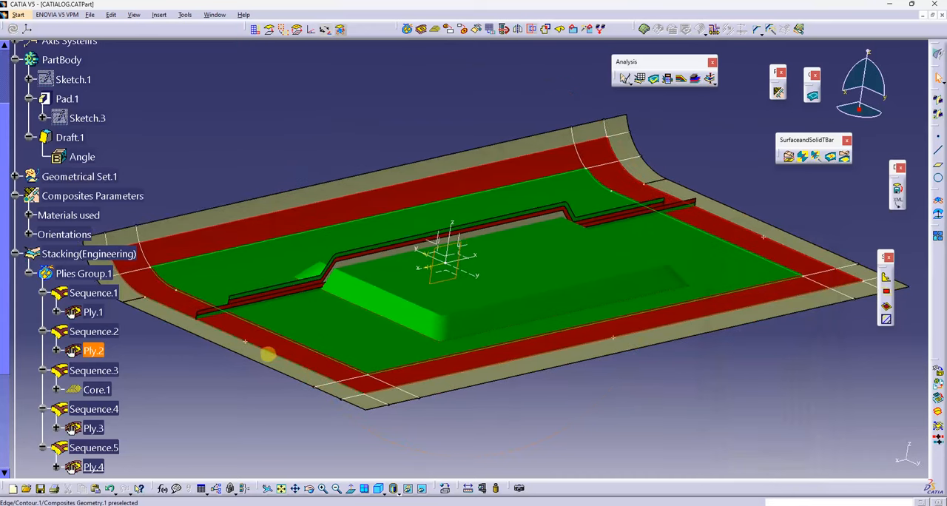
Step: Hide Composites Section.1 from the model
middle_click_drag(267, 354, 283, 344)
scroll(141, 324, "down", 3)
right_click(59, 356)
key("h")
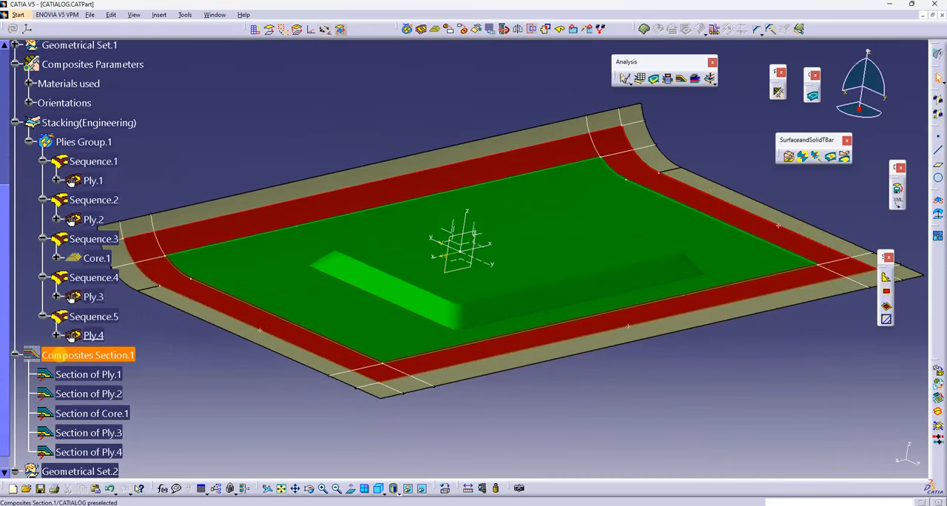
scroll(63, 393, "down", 3)
scroll(45, 293, "up", 6)
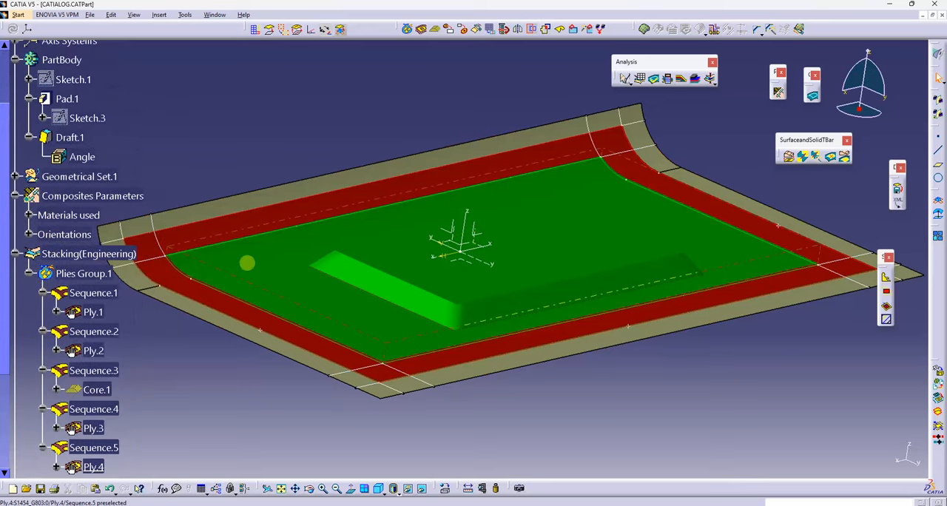
Step: Hide the exploded plies and the extruded surface one after another, leaving the drafted core and contours shown
right_click(248, 263)
key("h")
right_click(267, 252)
key("h")
right_click(278, 257)
key("h")
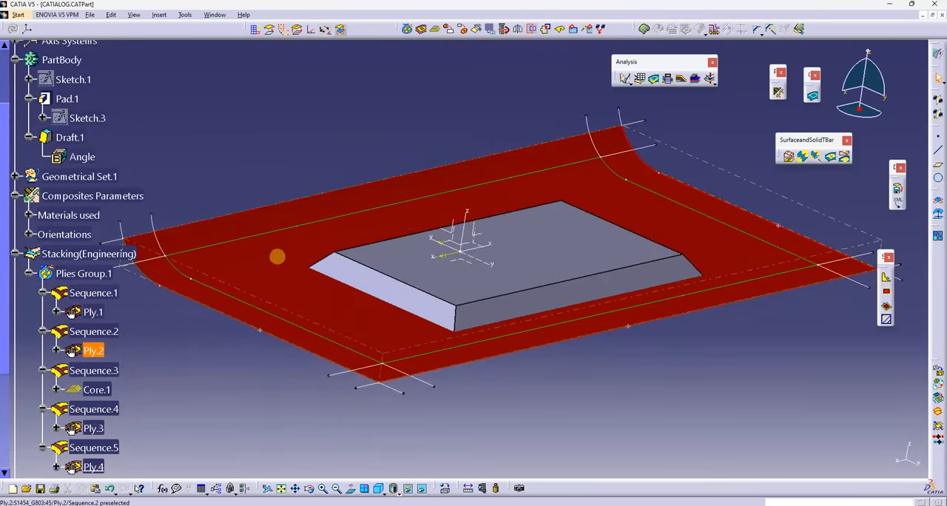
right_click(239, 262)
key("h")
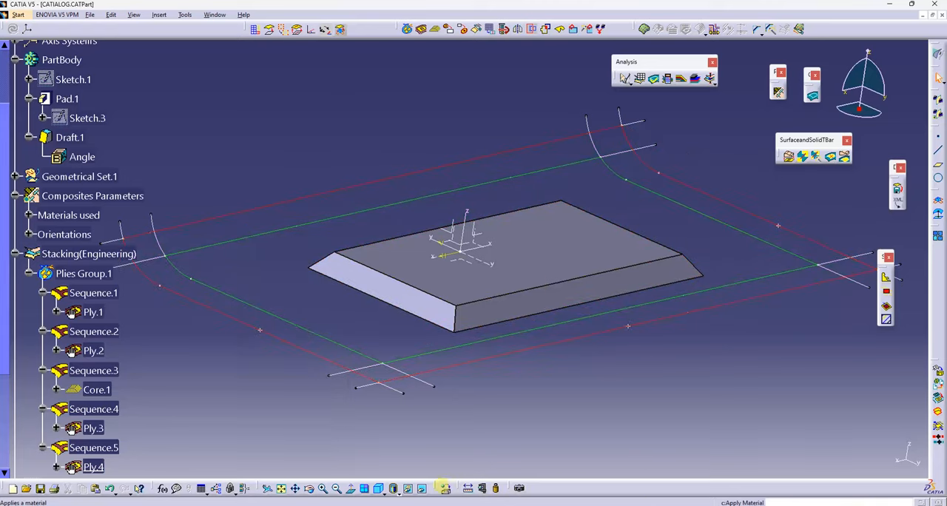
Step: Show the extruded surface again and create an exact solid from Plies Group.1 with a core sample range of 50 mm
left_click(424, 489)
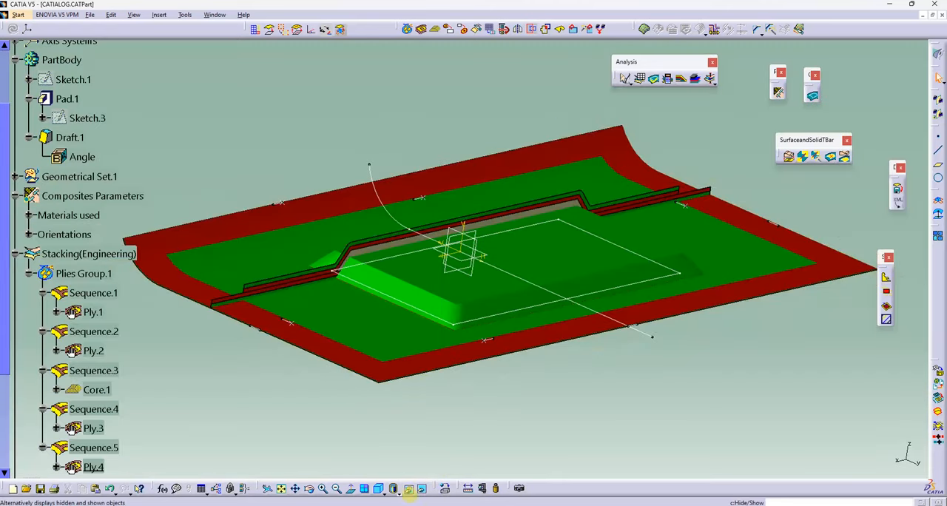
left_click(424, 489)
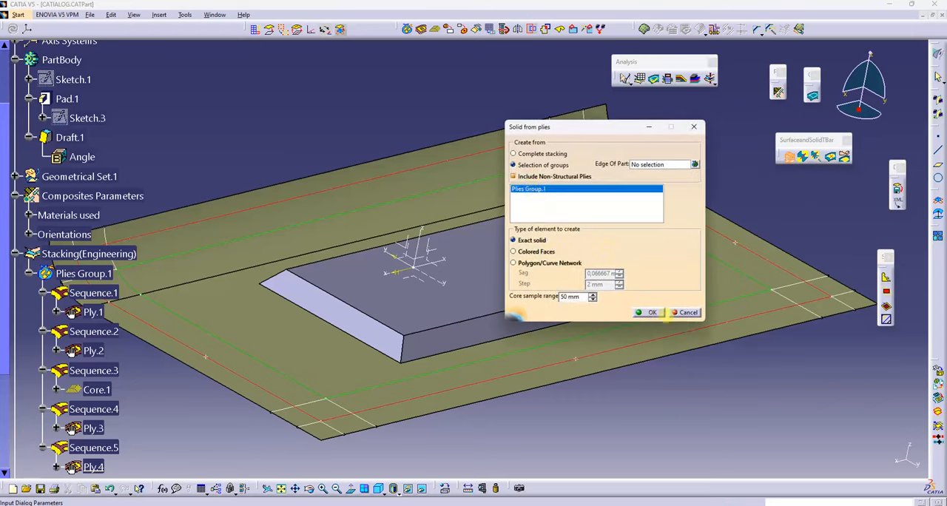
left_click(648, 311)
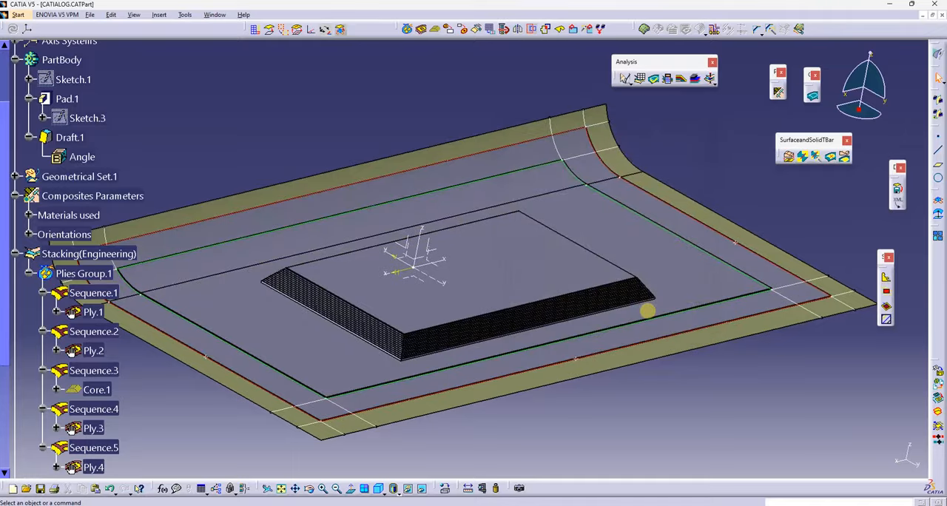
middle_click_drag(648, 312, 318, 335)
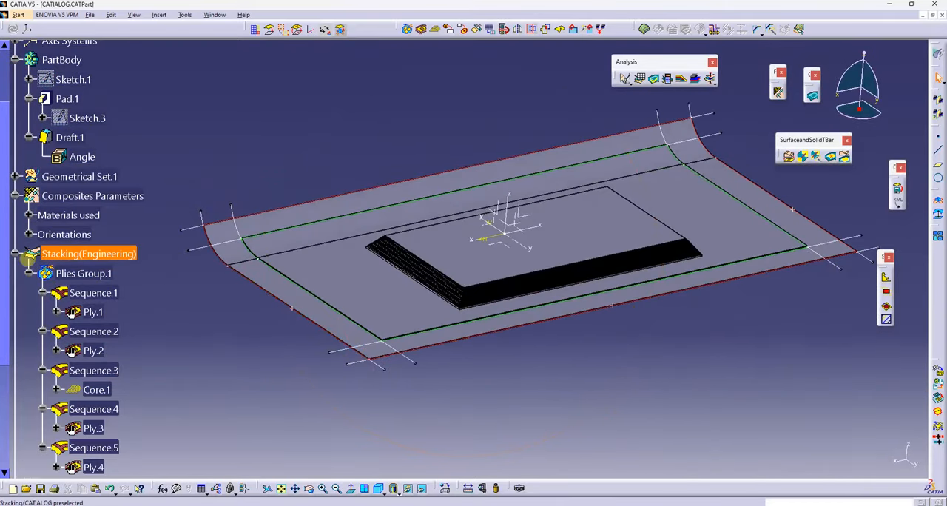
Step: Collapse the Stacking, PartBody, Composites Parameters and Composites Section.1 branches of the specification tree
left_click(15, 254)
scroll(87, 188, "up", 5)
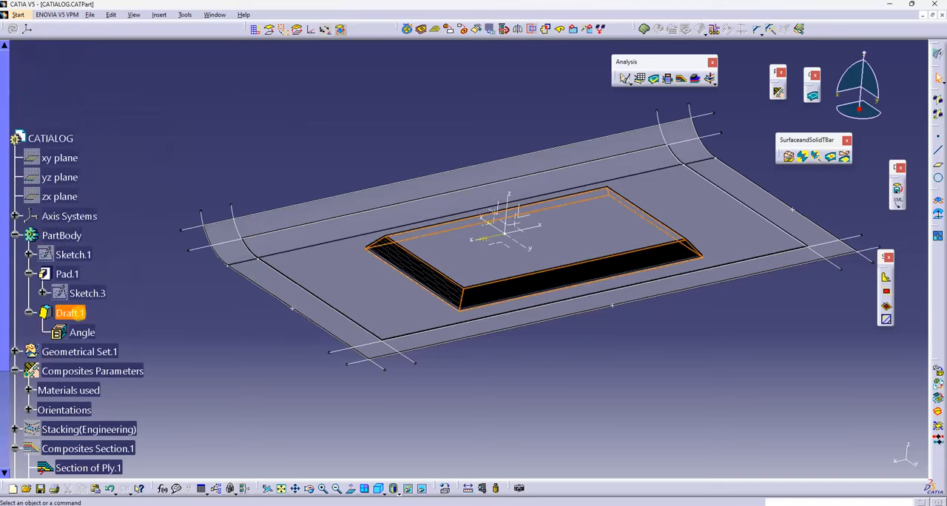
left_click(16, 235)
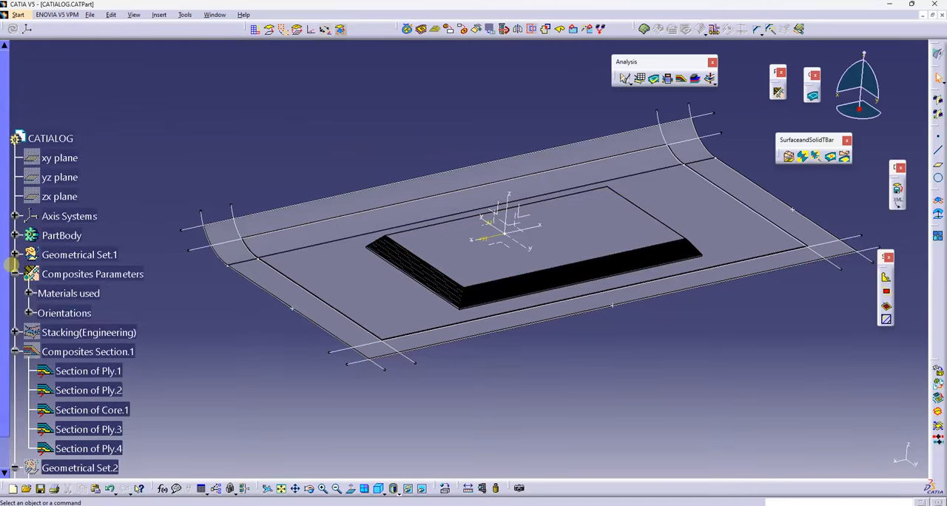
left_click(16, 273)
left_click(7, 313)
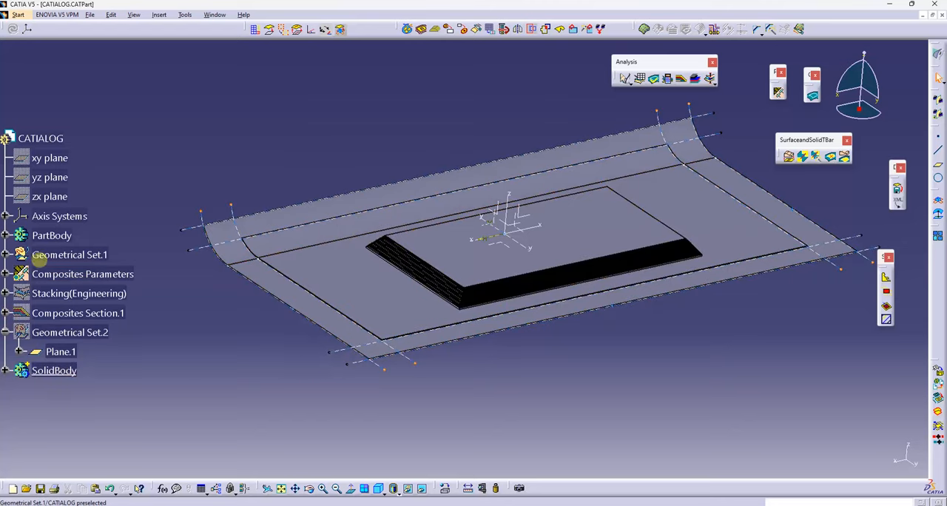
Step: Hide Geometrical Set.1 and the axis system, and examine the stepped core edges of the solid made from plies
scroll(496, 298, "up", 1)
middle_click(496, 299)
right_click(480, 188)
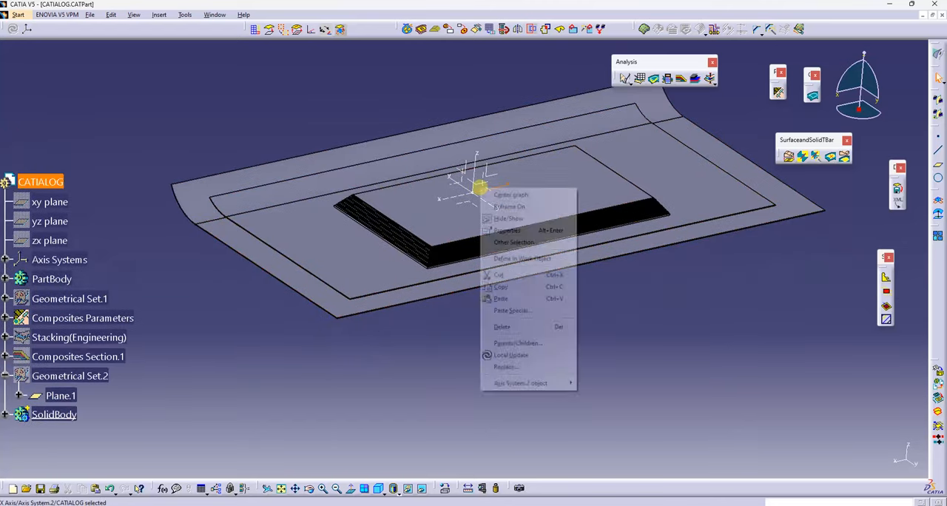
key("h")
middle_click_drag(495, 201, 211, 415)
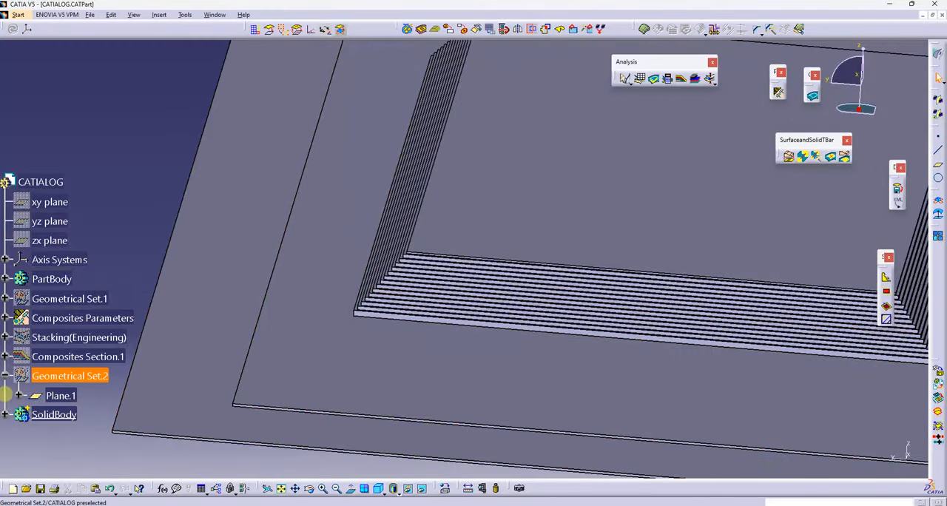